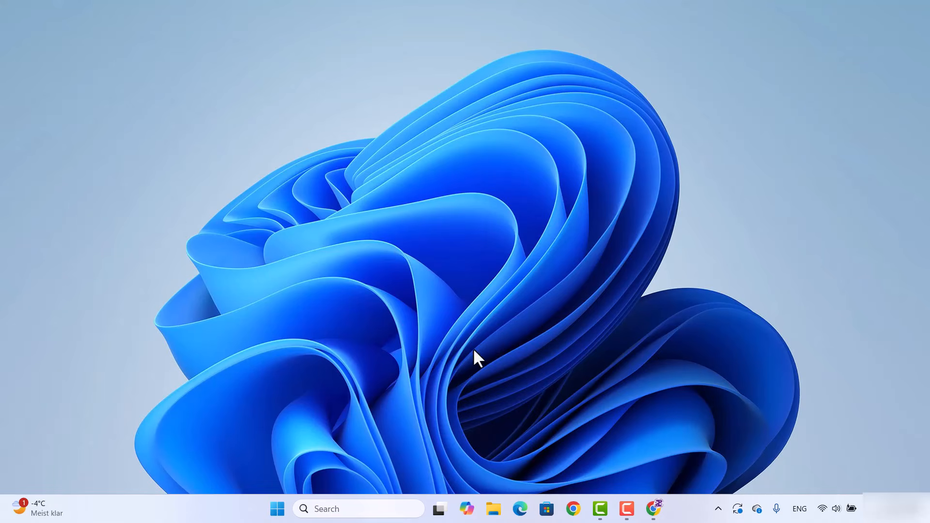
# Open Chrome and follow the Google result for downloading R 4.5.2 for Windows
pyautogui.click(653, 509)
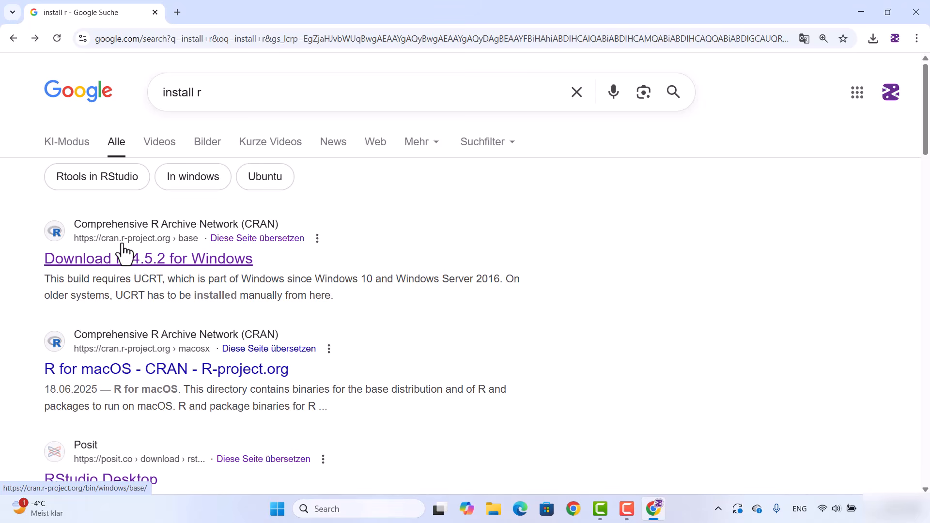
pyautogui.click(184, 261)
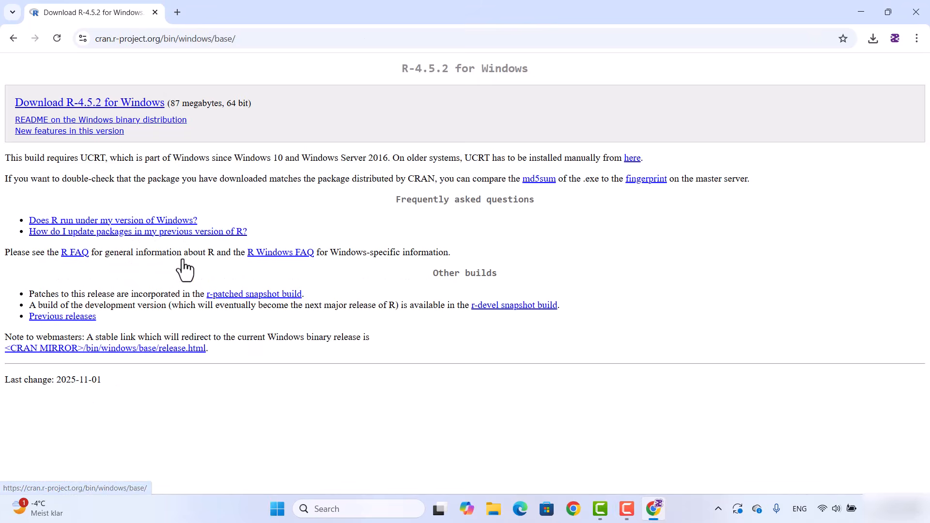
# Trim the address to the CRAN home page cran.r-project.org and open it
pyautogui.click(250, 39)
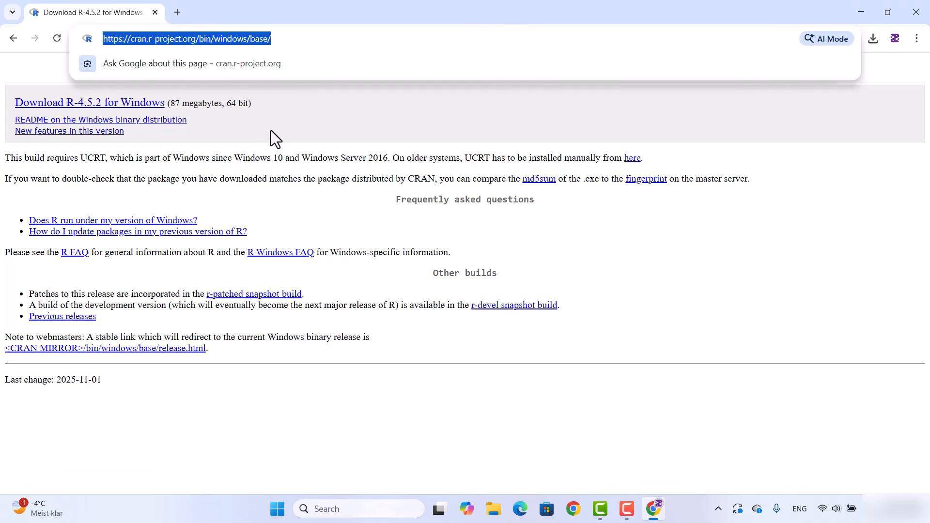
pyautogui.click(287, 139)
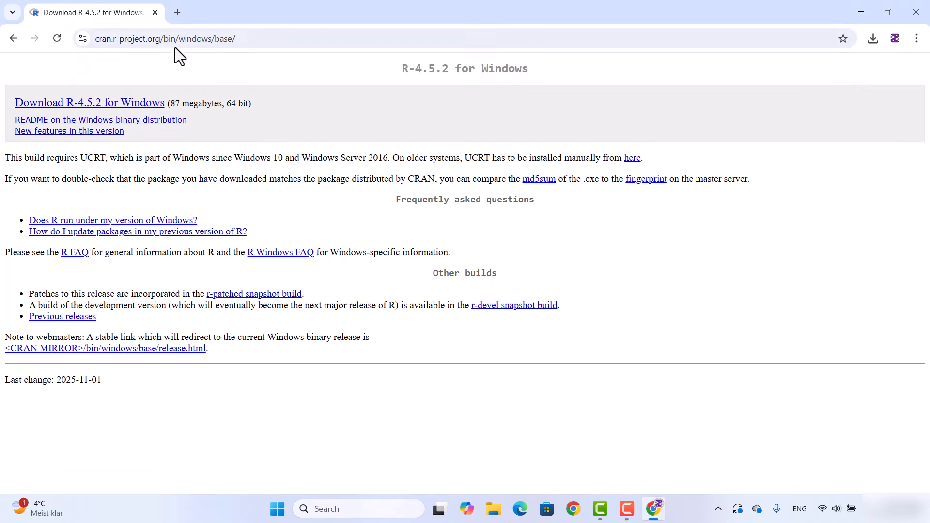
pyautogui.moveTo(161, 39); pyautogui.dragTo(259, 47)
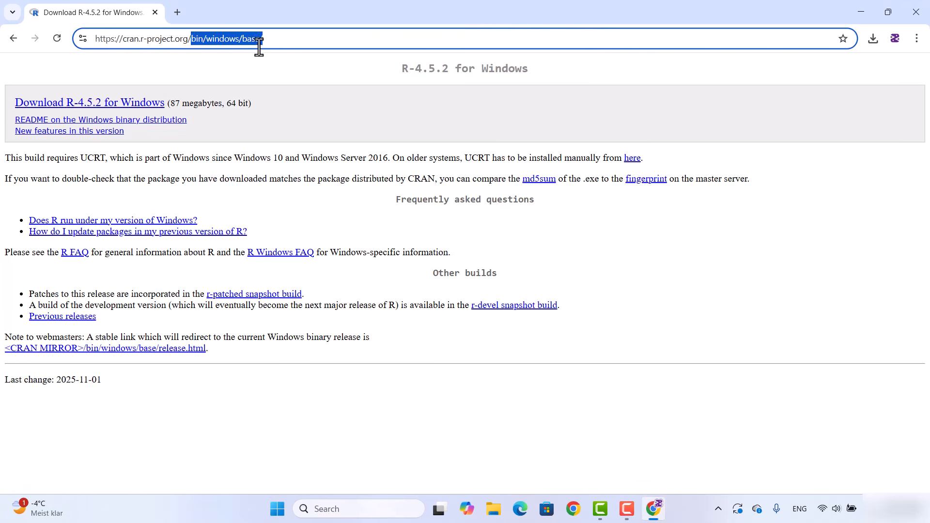
pyautogui.press('BackSpace')
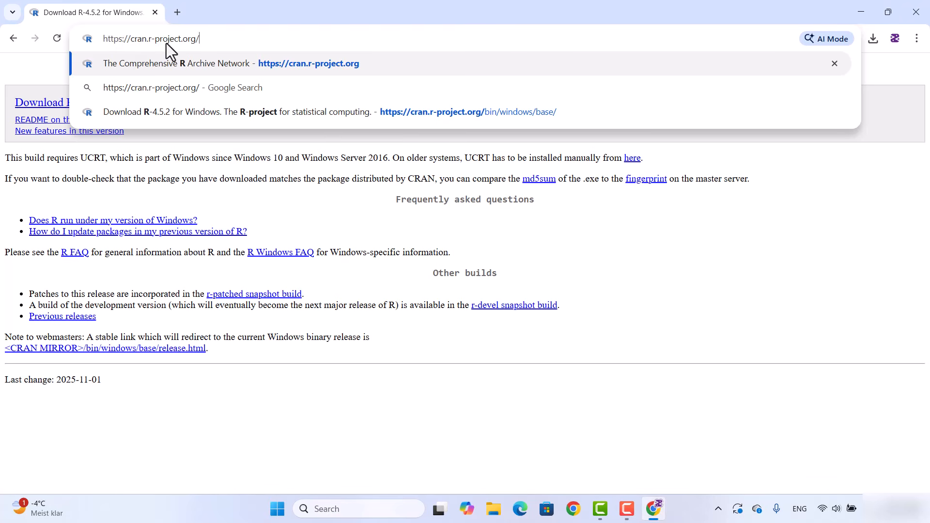
pyautogui.click(187, 60)
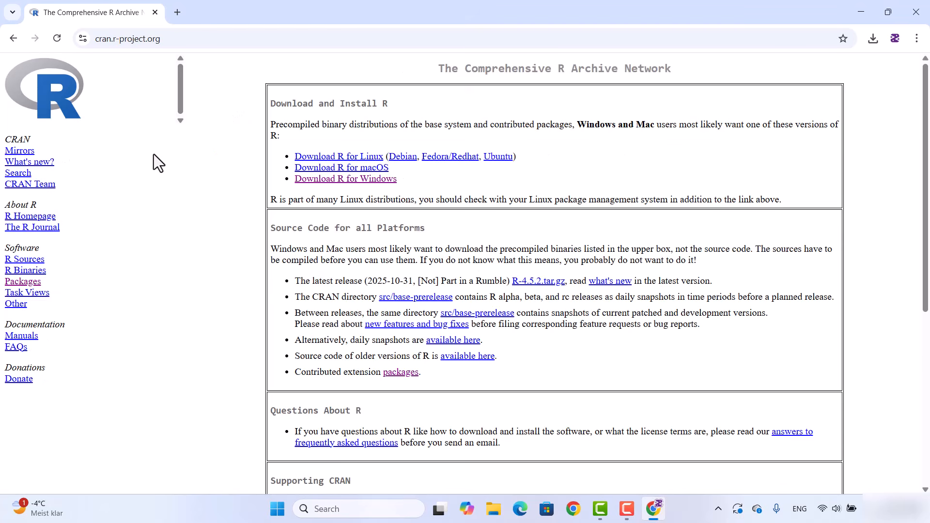
# Download the R-4.5.2 installer via Download R for Windows and the base subdirectory
pyautogui.click(347, 181)
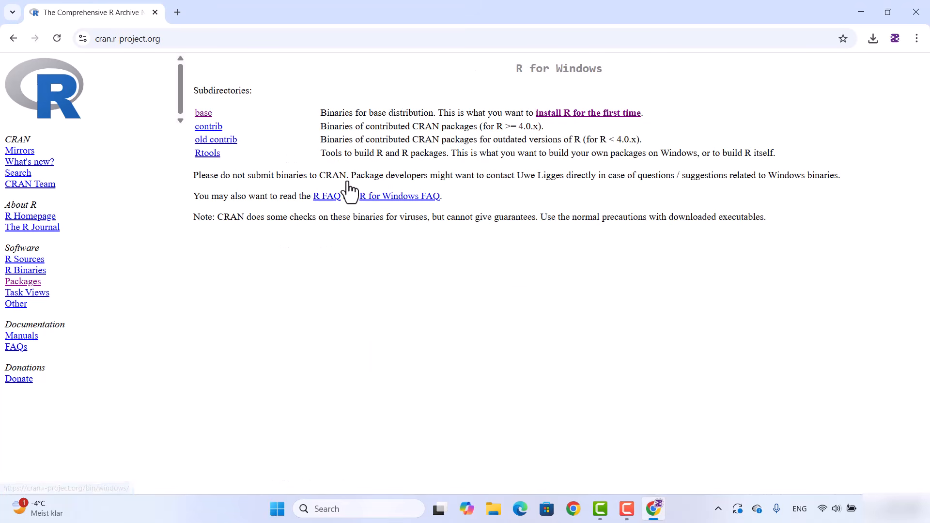
pyautogui.click(204, 115)
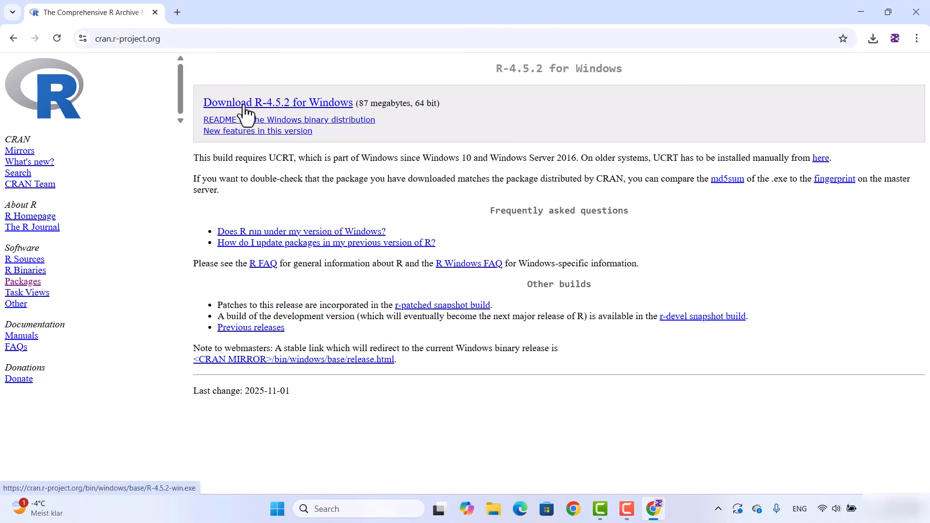
pyautogui.click(288, 103)
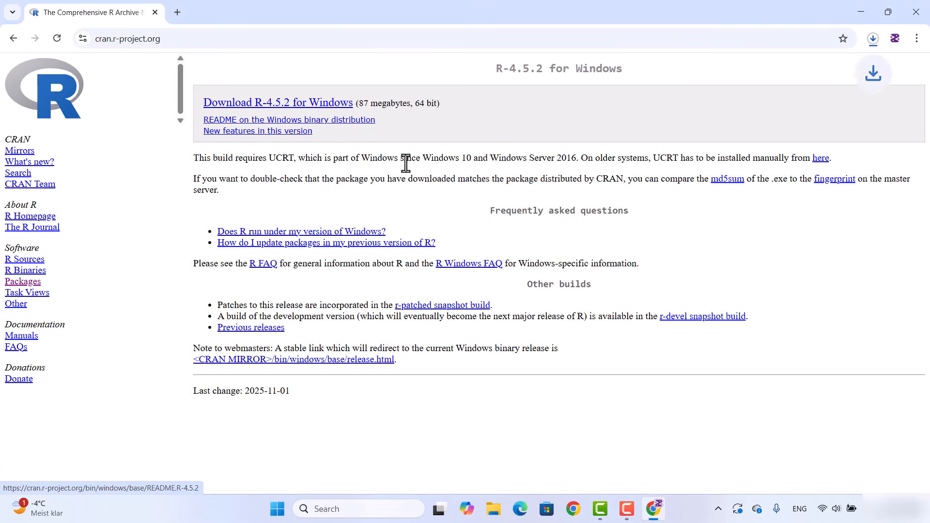
# Launch the downloaded R-4.5.2-win.exe installer from the download history and minimize the browser
pyautogui.click(869, 42)
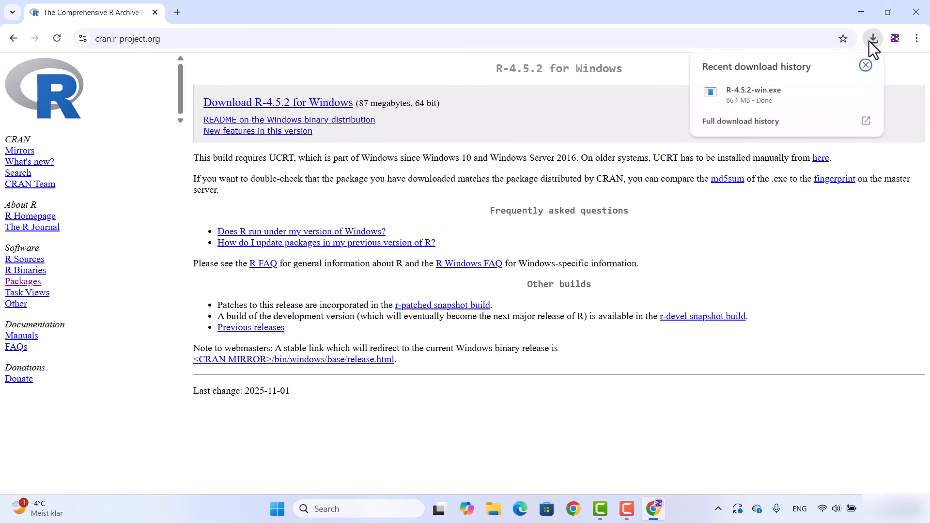
pyautogui.click(758, 97)
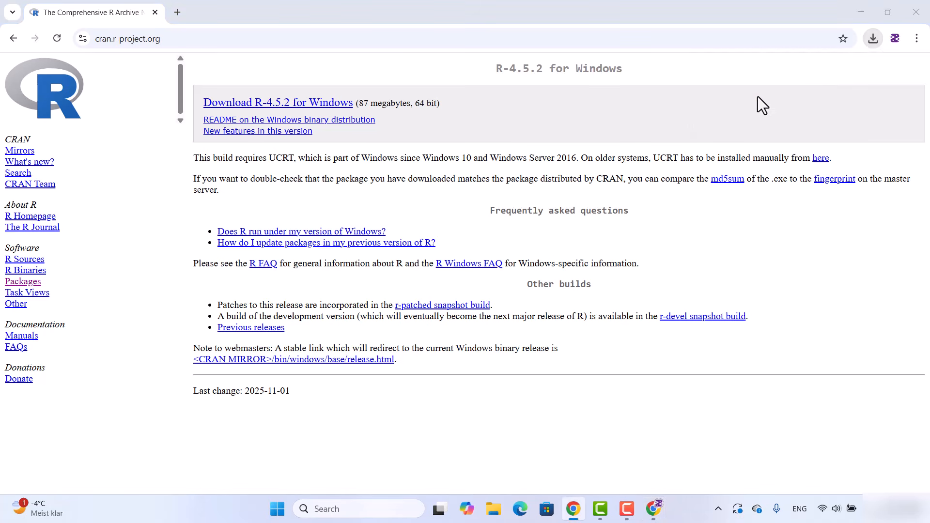
pyautogui.click(859, 12)
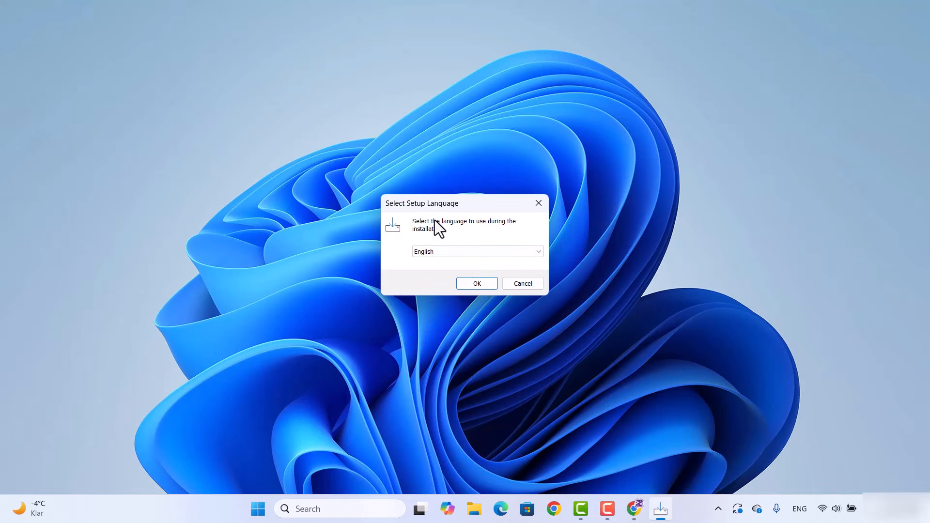
# Choose English as the setup language and confirm
pyautogui.click(446, 252)
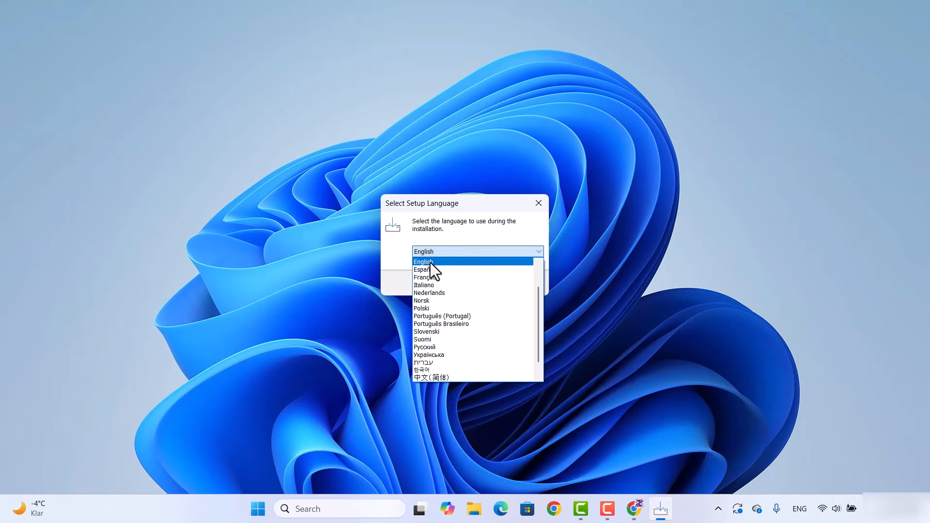
pyautogui.click(393, 264)
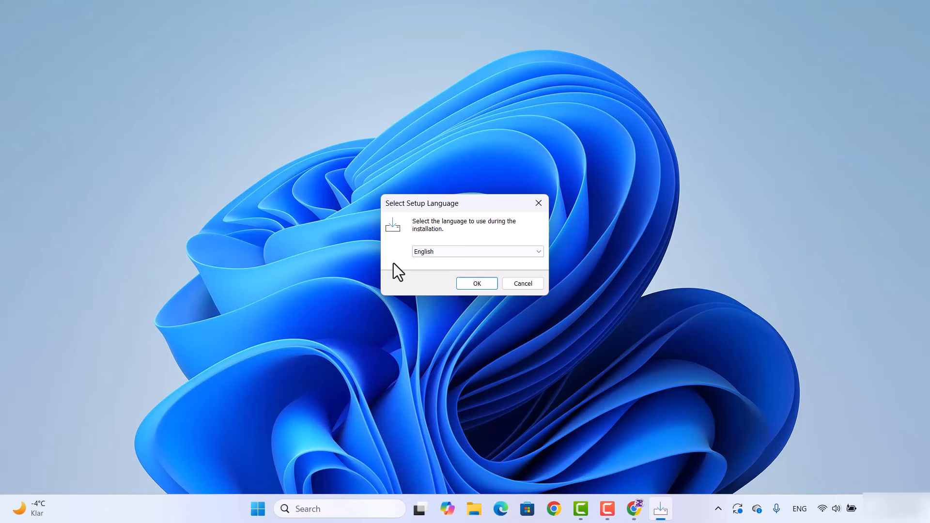
pyautogui.click(481, 285)
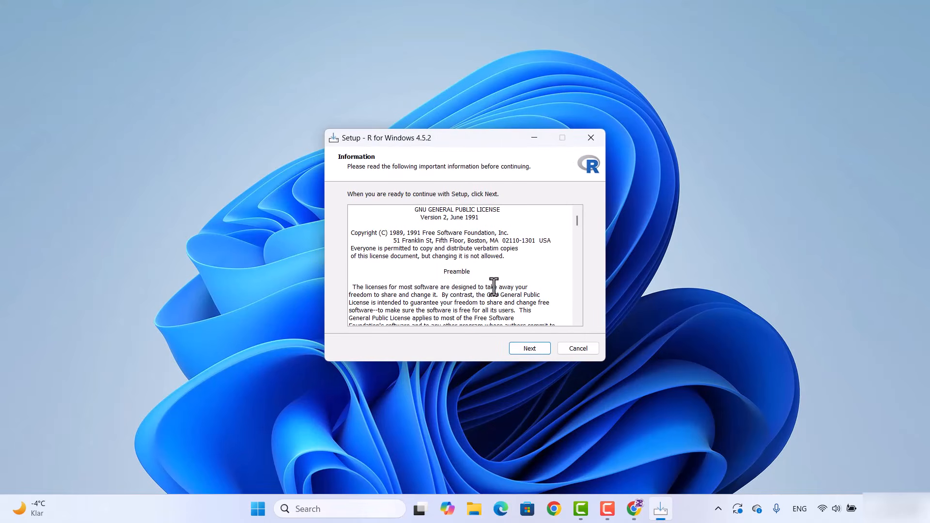
# Scroll through the GNU General Public License information and continue
pyautogui.scroll(-8, 519, 255)
pyautogui.scroll(-15, 519, 254)
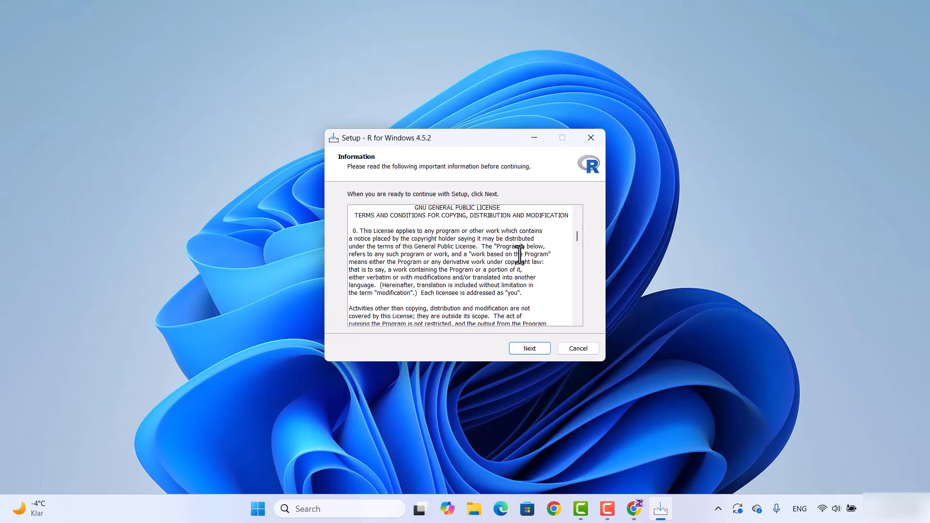
pyautogui.scroll(-20, 519, 265)
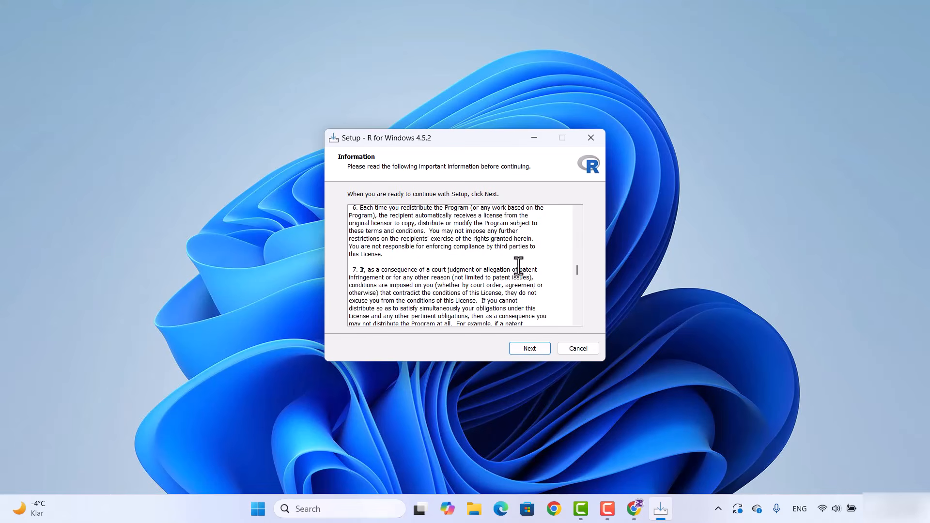
pyautogui.scroll(-15, 516, 272)
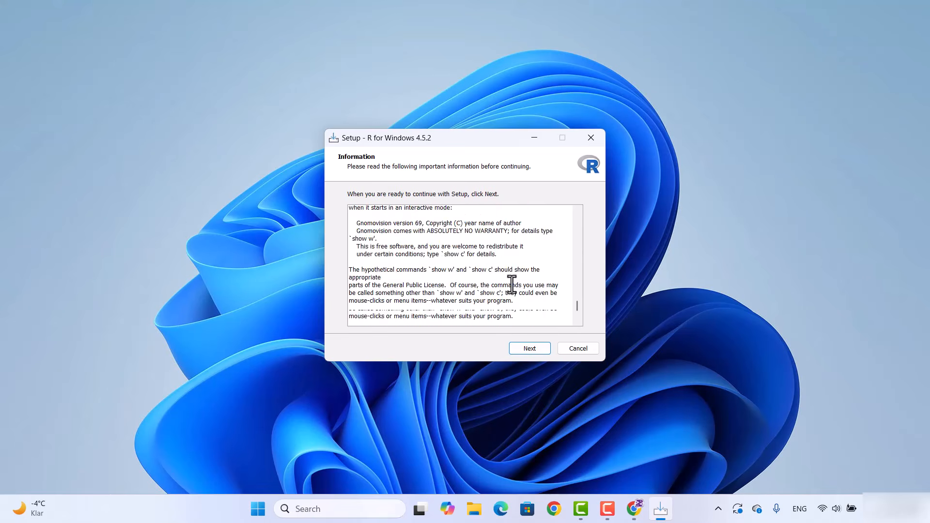
pyautogui.click(527, 348)
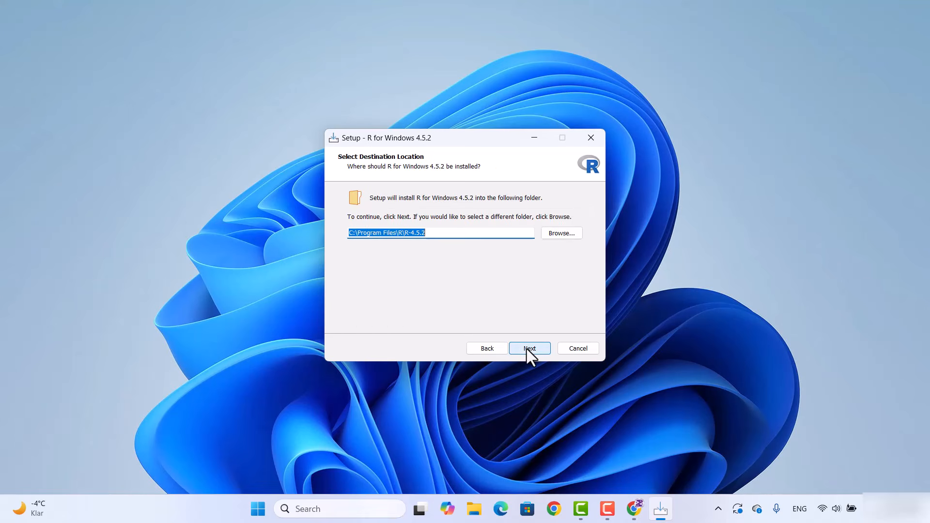
# Keep the default destination folder C:\Program Files\R\R-4.5.2 and continue
pyautogui.doubleClick(445, 233)
pyautogui.click(448, 233)
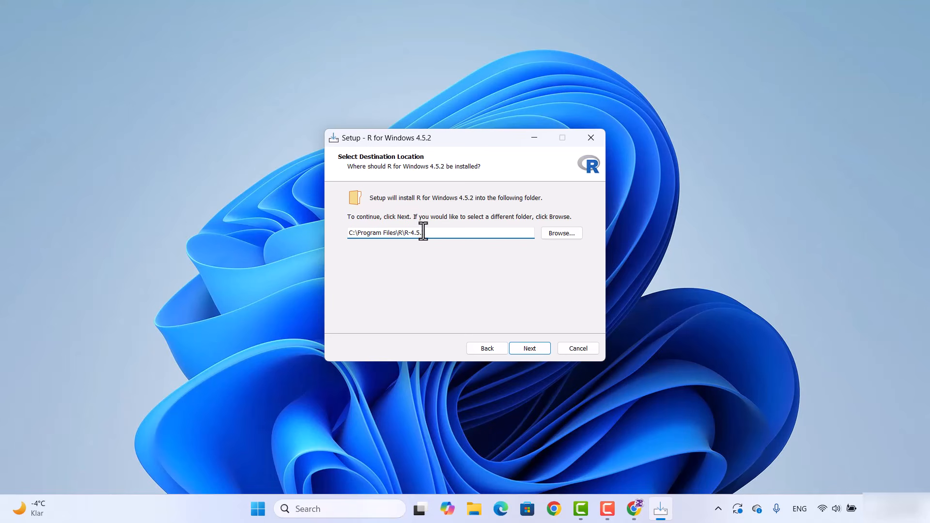
pyautogui.moveTo(423, 232); pyautogui.dragTo(322, 224)
pyautogui.click(529, 348)
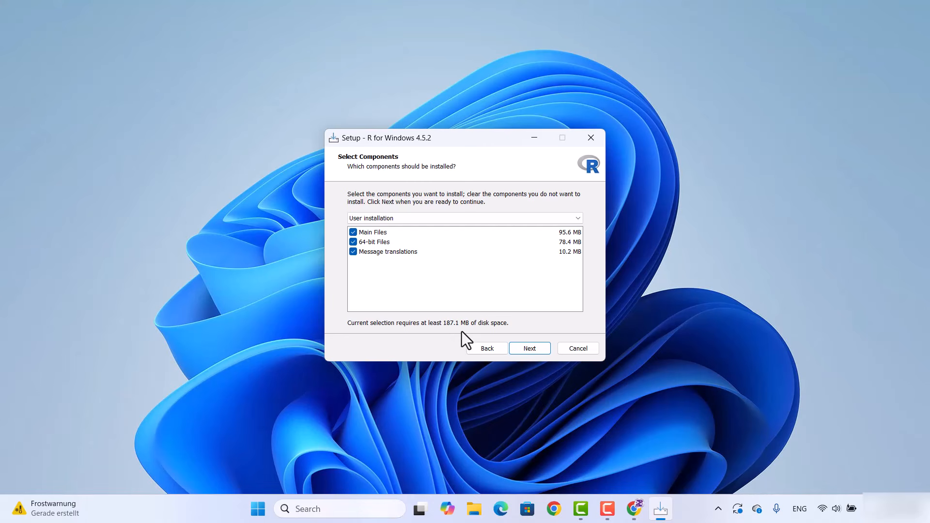
# Accept the default components and the default startup options (No, accept defaults)
pyautogui.click(529, 349)
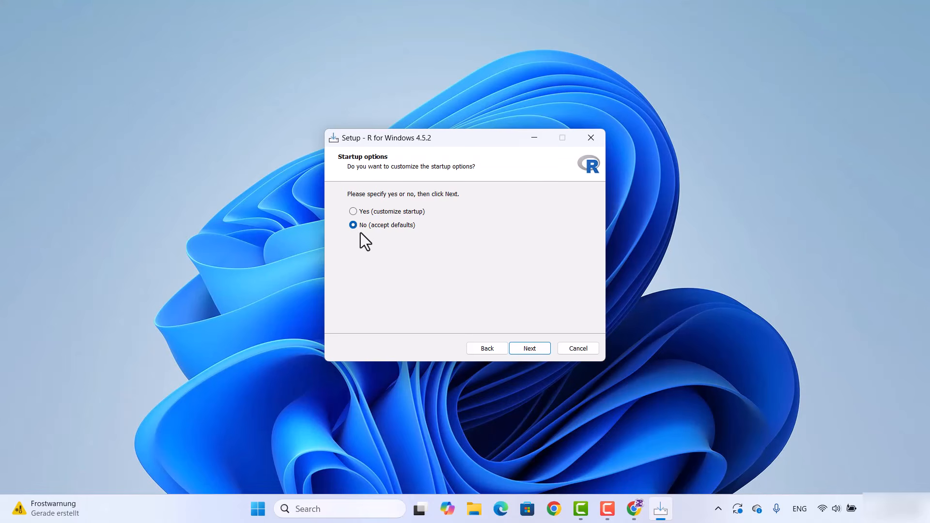
pyautogui.click(529, 348)
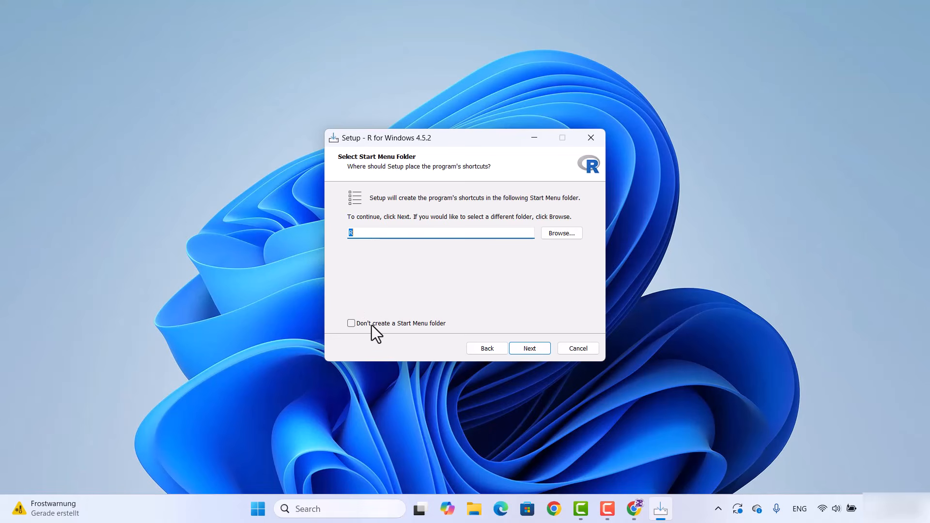
# Keep creating the Start Menu folder R and continue
pyautogui.click(352, 323)
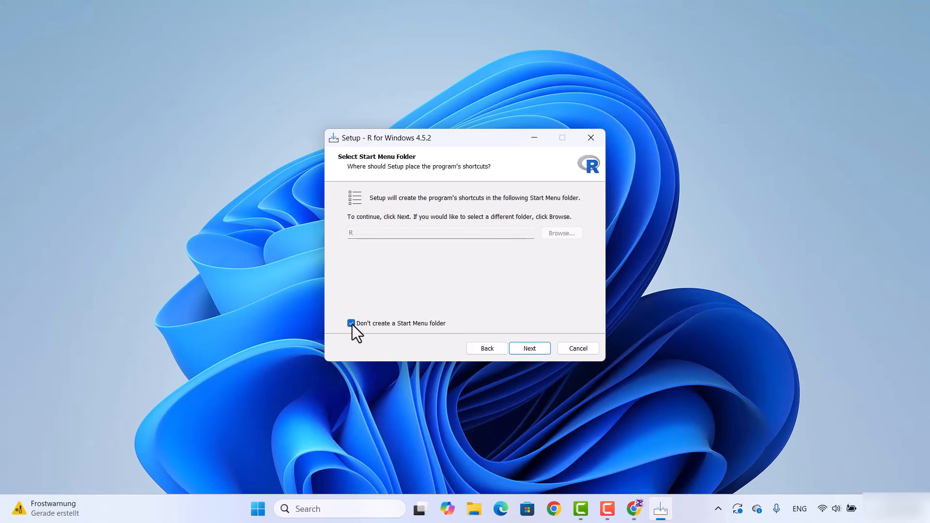
pyautogui.click(352, 324)
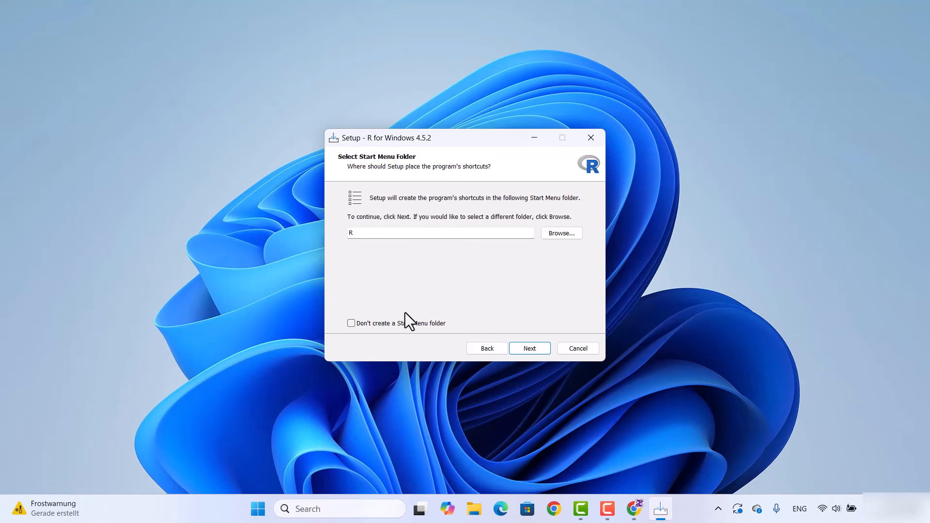
pyautogui.click(525, 348)
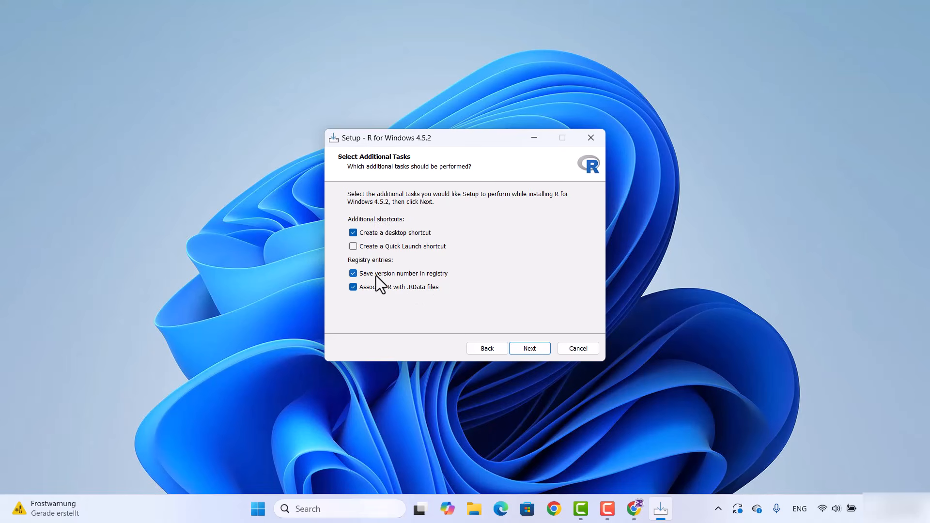
# Accept the default additional tasks, including the desktop shortcut, and finish the installation
pyautogui.click(529, 349)
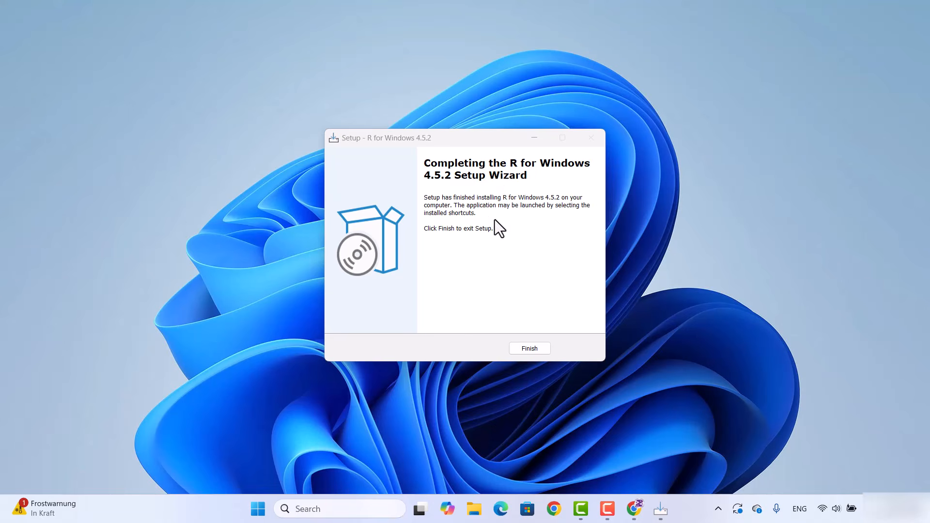
pyautogui.click(530, 348)
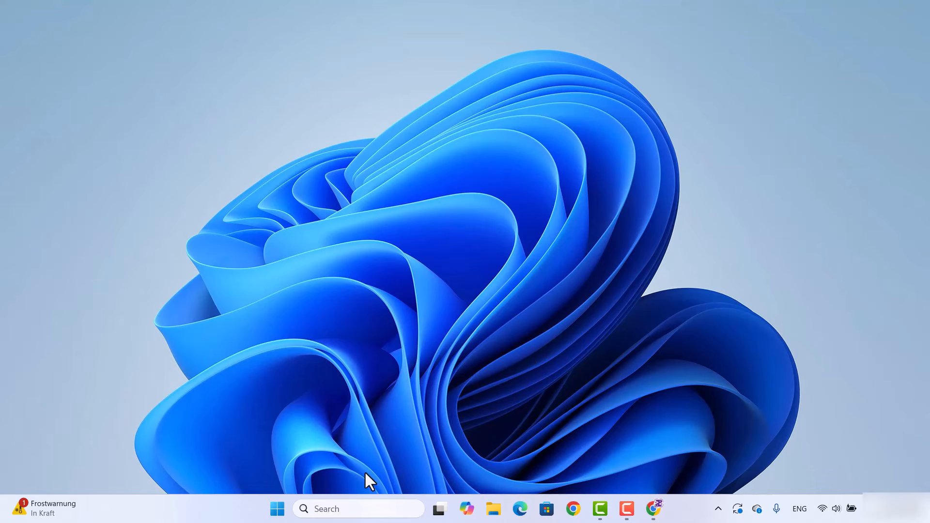
# Launch R 4.5.2 from the Start menu's list of all apps
pyautogui.click(277, 510)
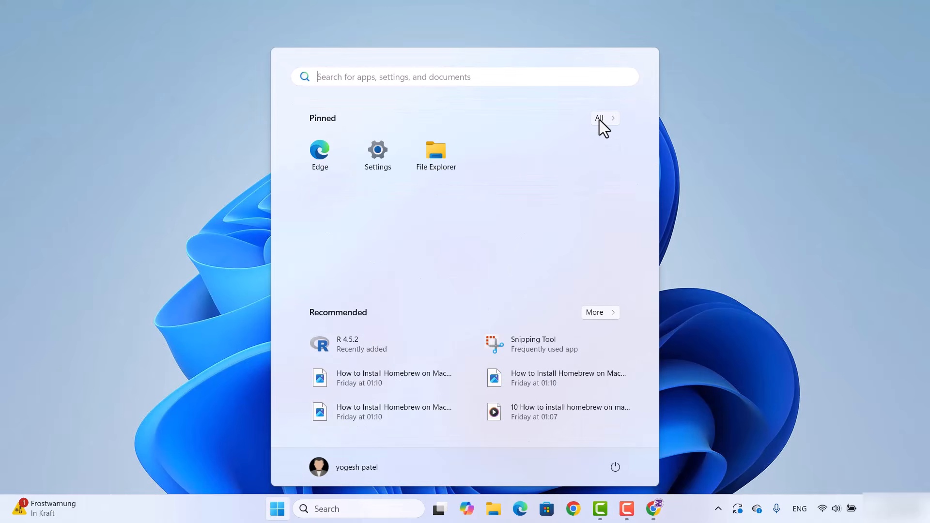
pyautogui.click(599, 118)
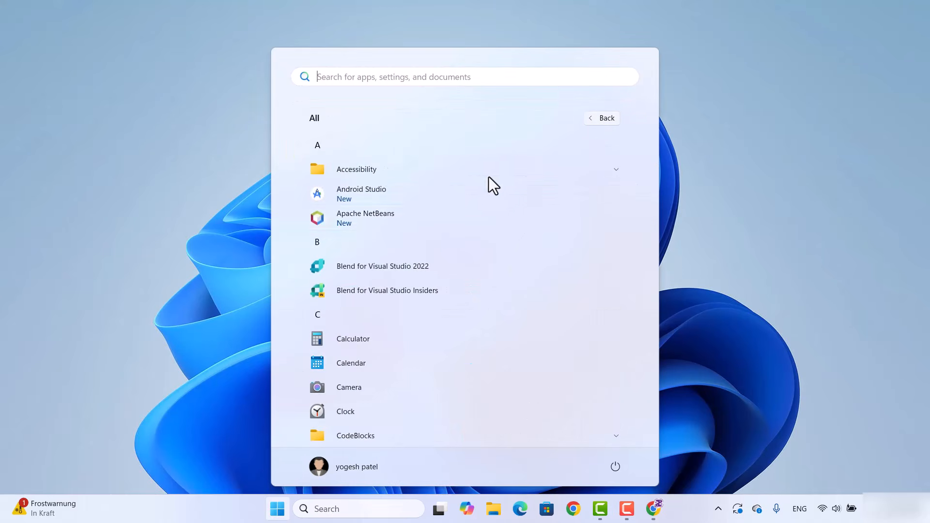
pyautogui.scroll(-1, 414, 214)
pyautogui.scroll(-15, 414, 214)
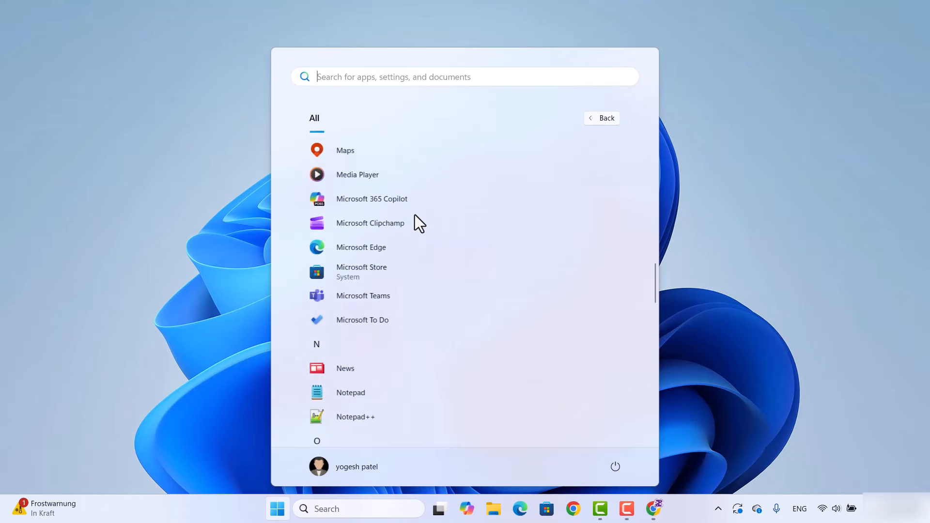
pyautogui.scroll(-10, 408, 225)
pyautogui.scroll(7, 408, 225)
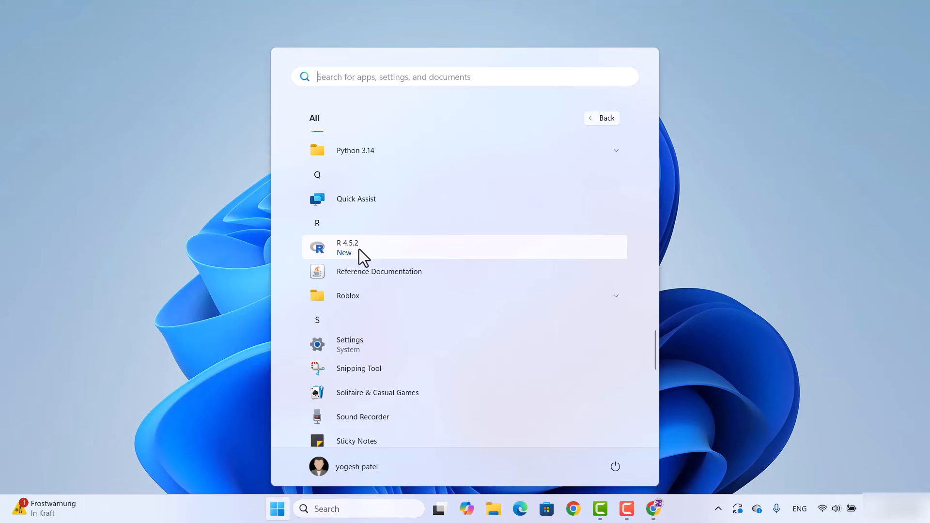
pyautogui.click(359, 249)
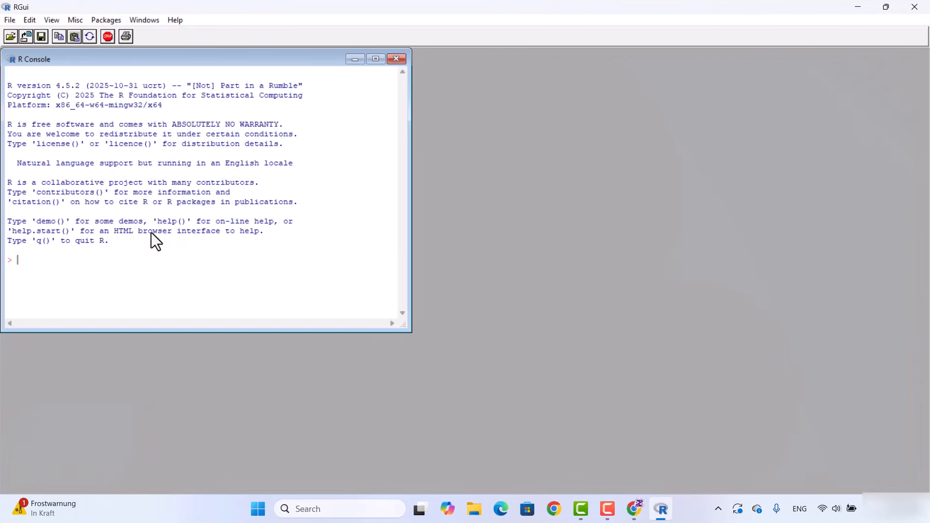
# Maximize the R Console and evaluate 2+2
pyautogui.click(376, 59)
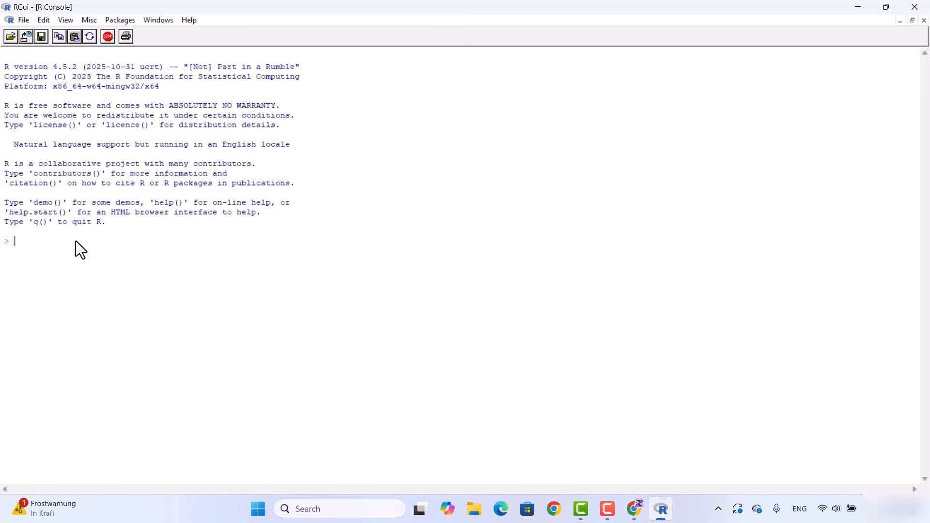
pyautogui.write('2+2')
pyautogui.press('Return')
# Print "Hello World" in the R console
pyautogui.write('print')
pyautogui.write('()')
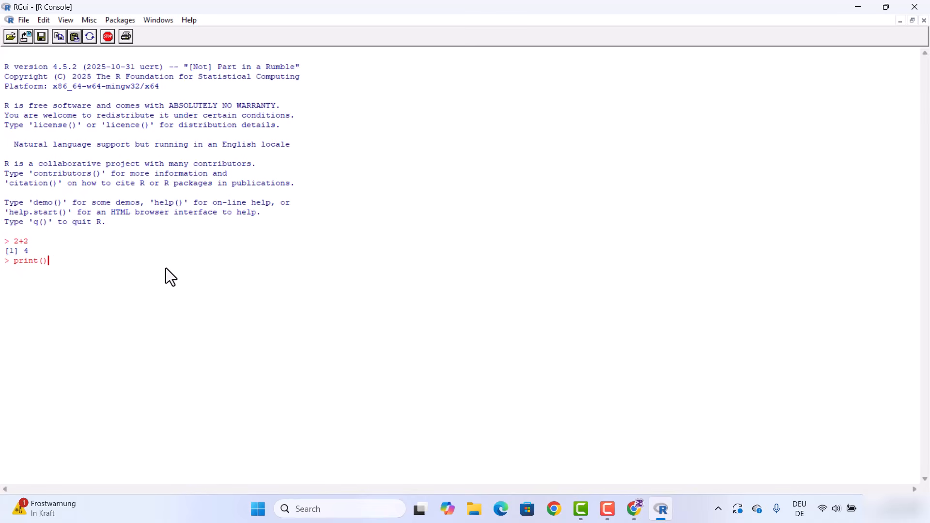
pyautogui.press('Left')
pyautogui.write('""')
pyautogui.press('Left')
pyautogui.write('Hello World')
pyautogui.press('Return')
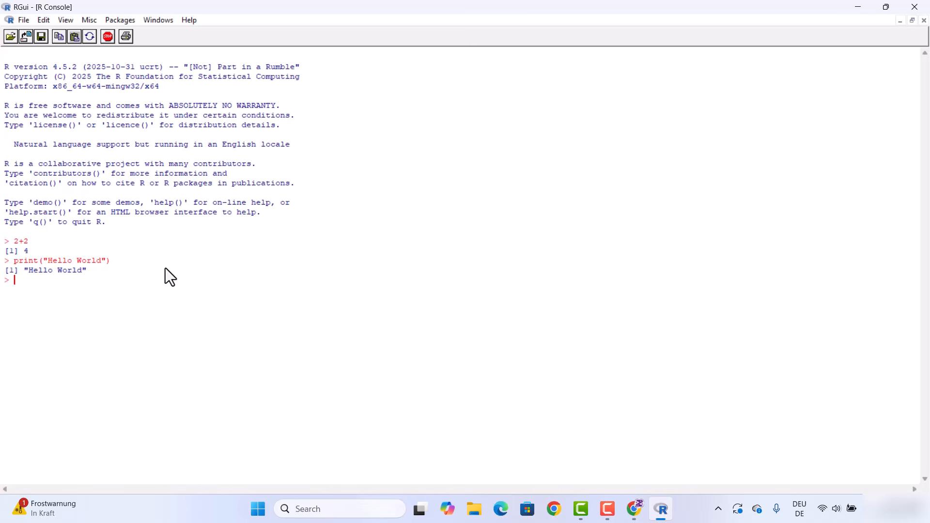
# Minimize the R Console window
pyautogui.click(24, 20)
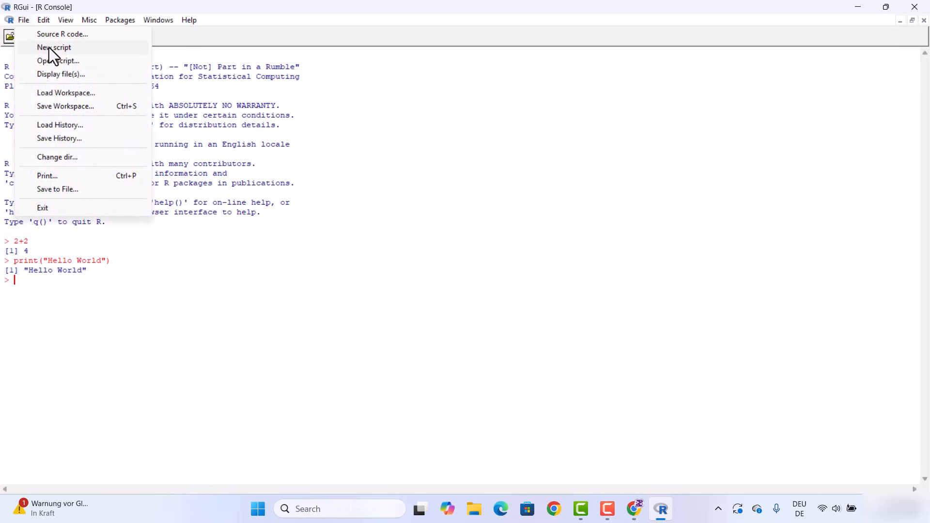
pyautogui.click(257, 118)
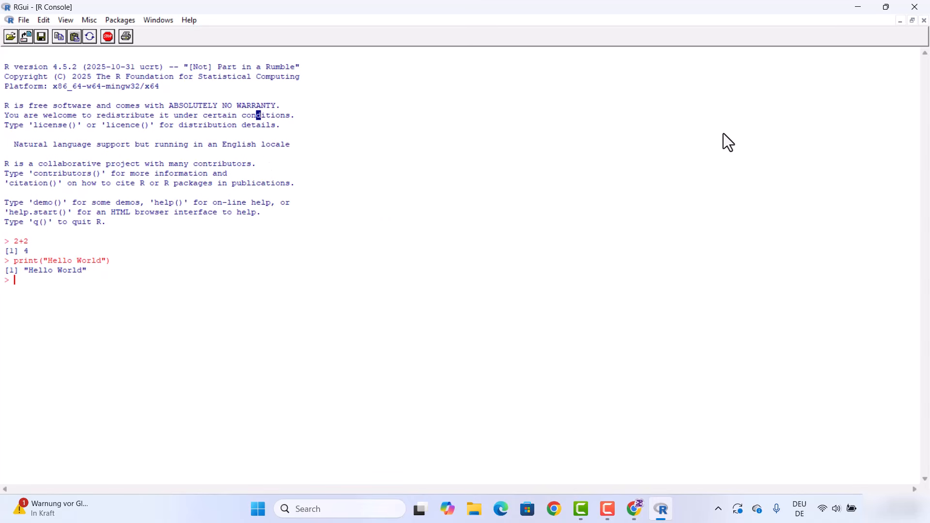
pyautogui.click(863, 7)
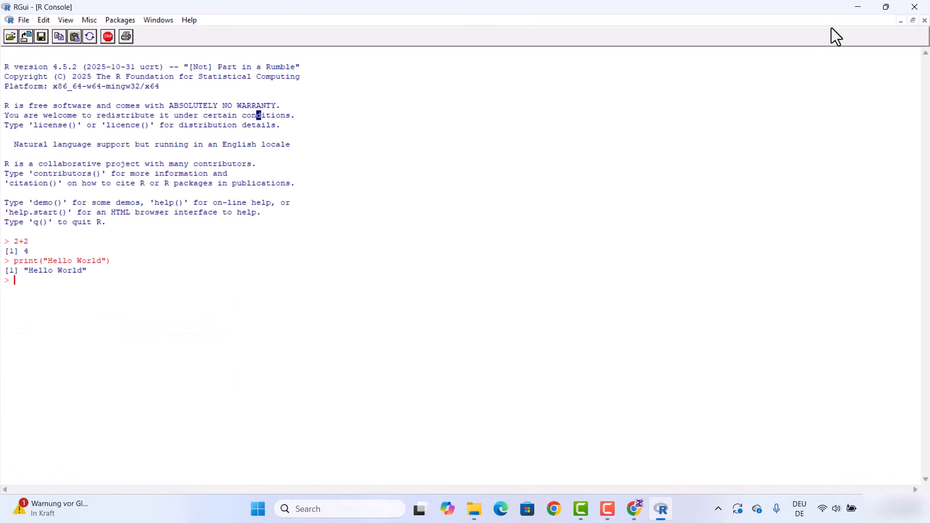
pyautogui.click(854, 8)
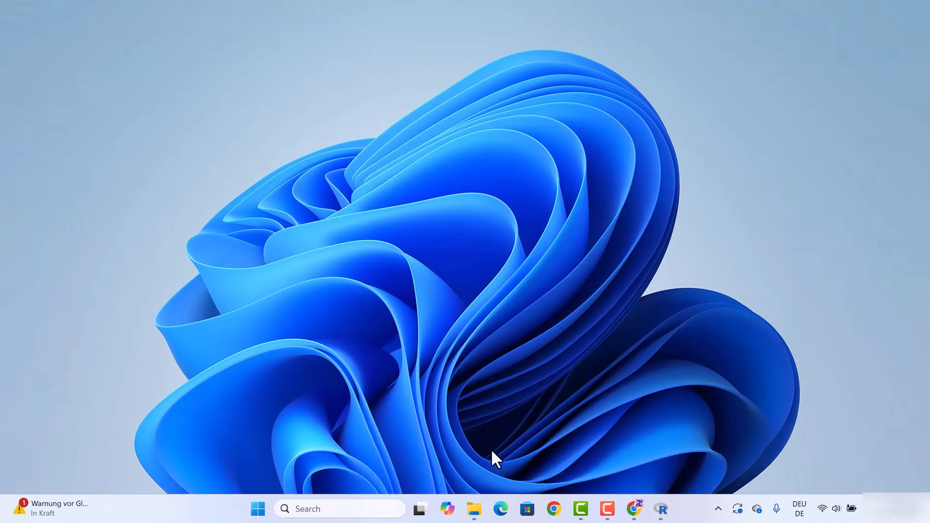
# Browse in File Explorer to the R installation's bin folder, C:\Program Files\R\R-4.5.2\bin
pyautogui.click(472, 509)
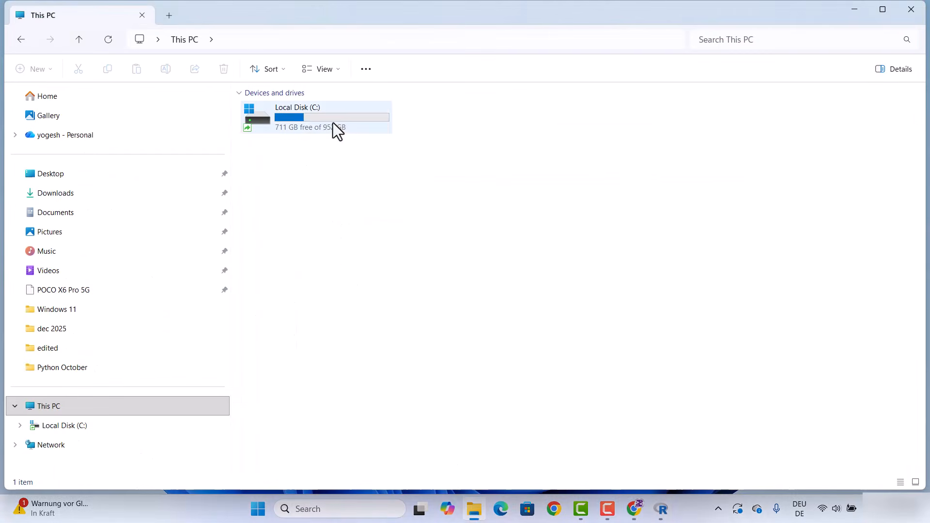
pyautogui.doubleClick(310, 117)
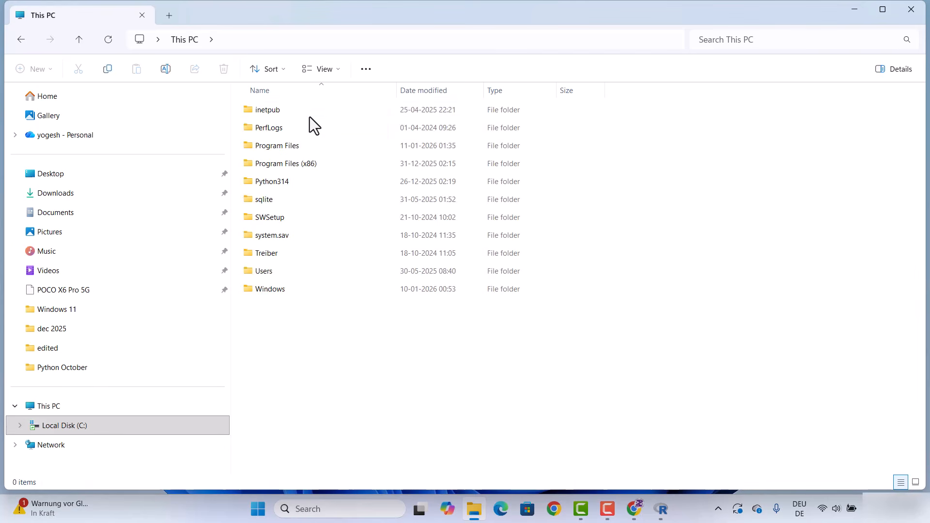
pyautogui.click(295, 144)
pyautogui.doubleClick(296, 144)
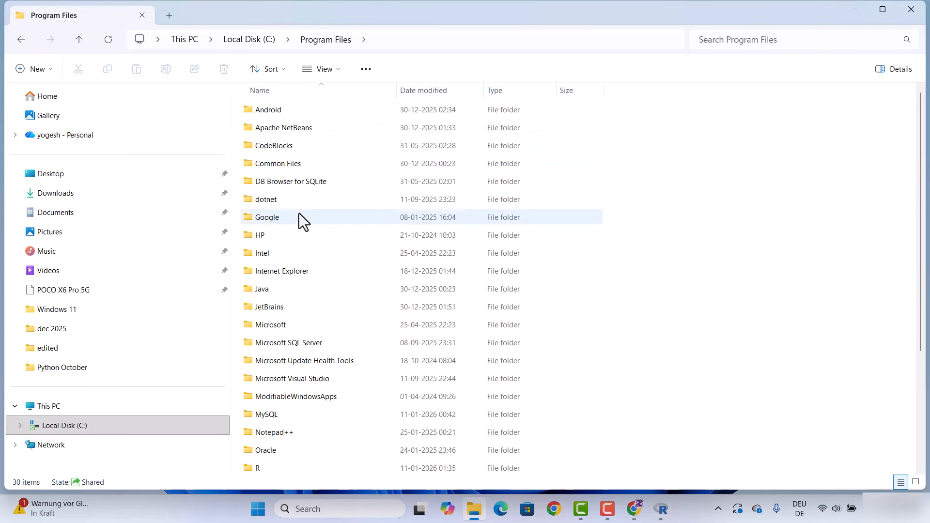
pyautogui.scroll(-3, 299, 216)
pyautogui.click(273, 327)
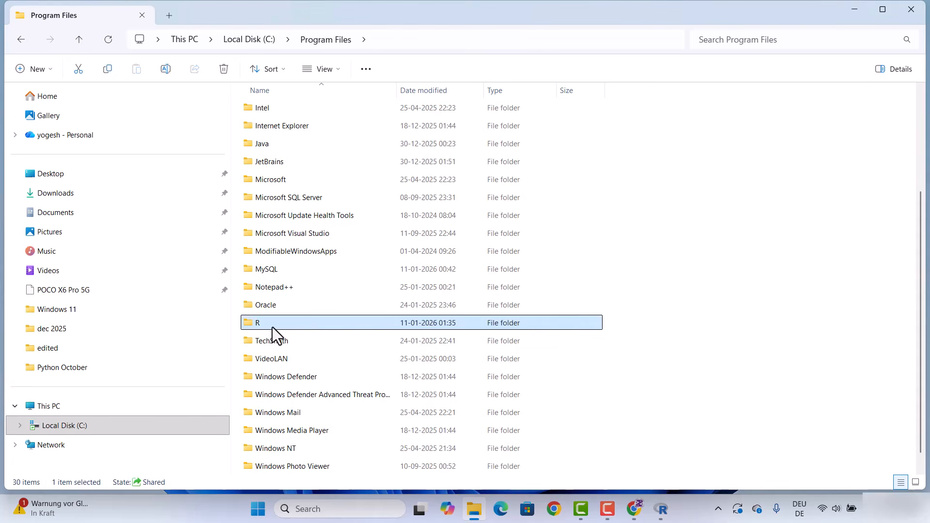
pyautogui.doubleClick(272, 327)
pyautogui.doubleClick(274, 109)
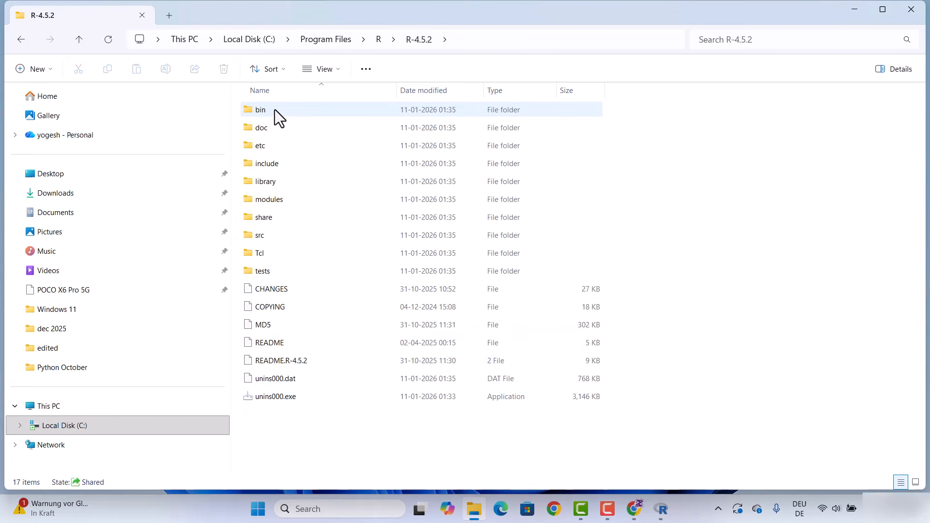
pyautogui.doubleClick(289, 115)
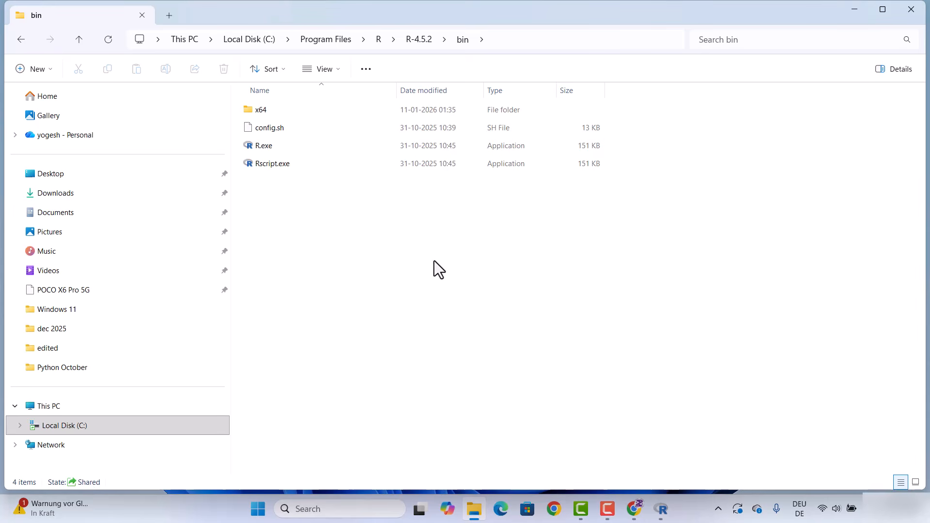
# Open Command Prompt, try running the R command, and close the window
pyautogui.click(854, 11)
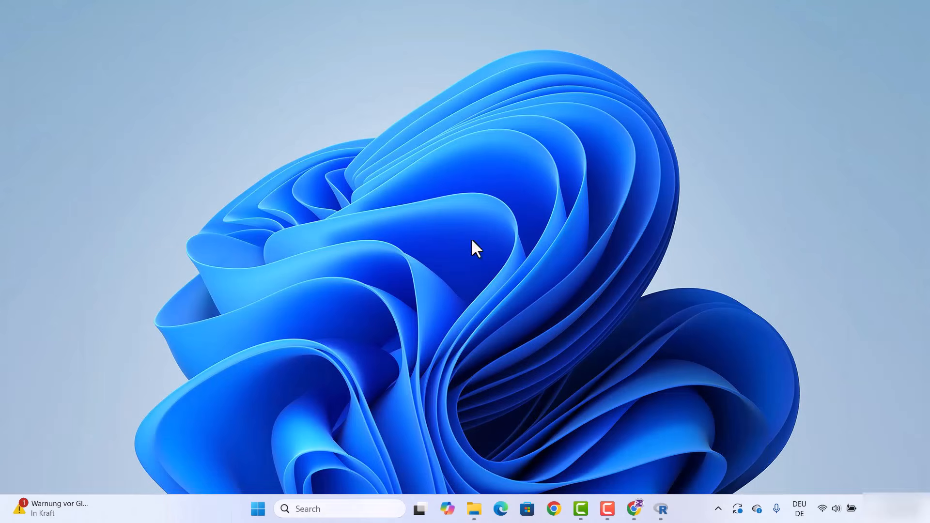
pyautogui.click(324, 509)
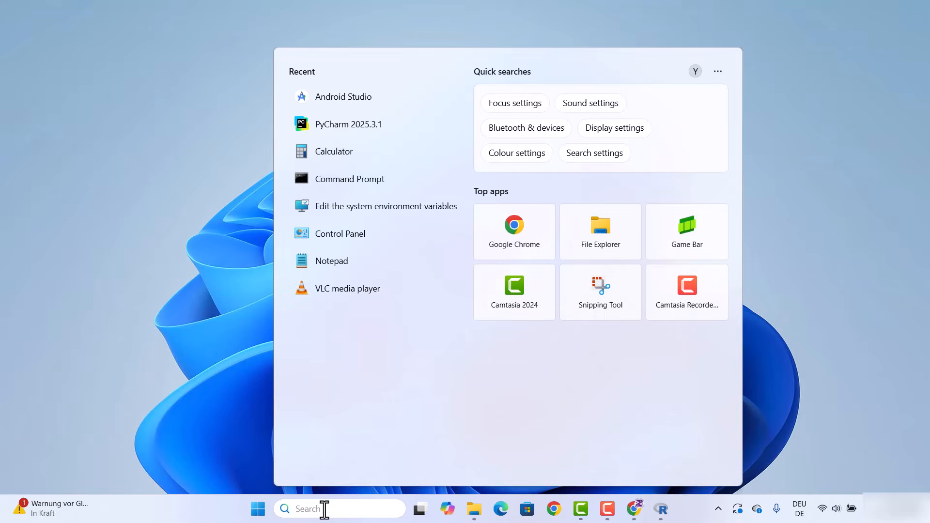
pyautogui.write('cm')
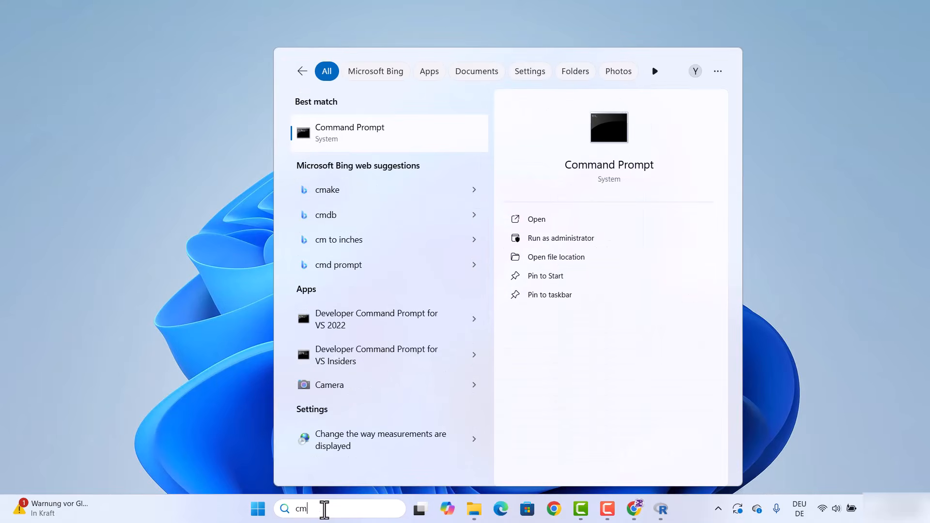
pyautogui.click(373, 139)
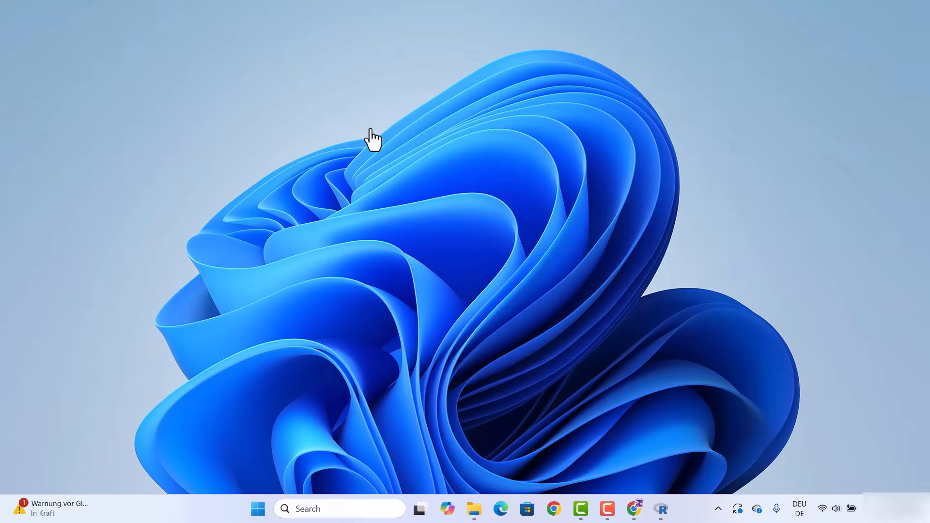
pyautogui.write('R')
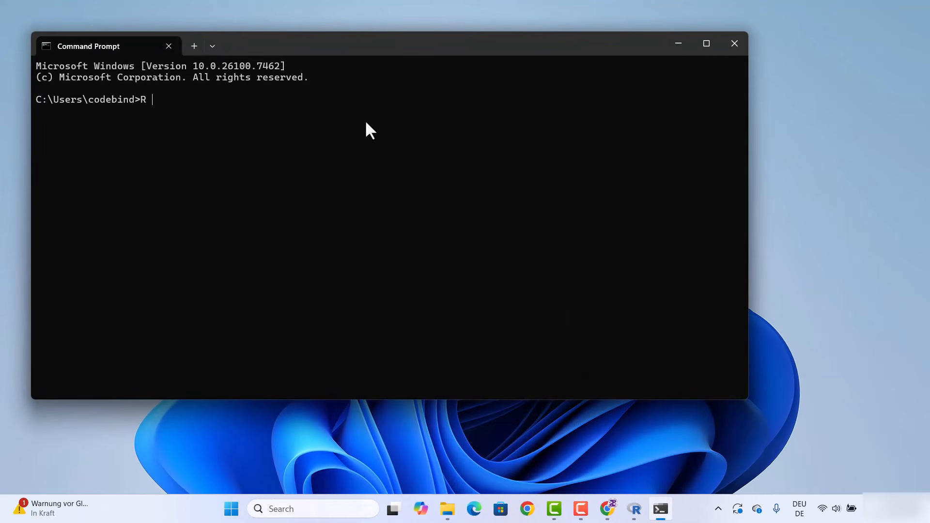
pyautogui.press('Return')
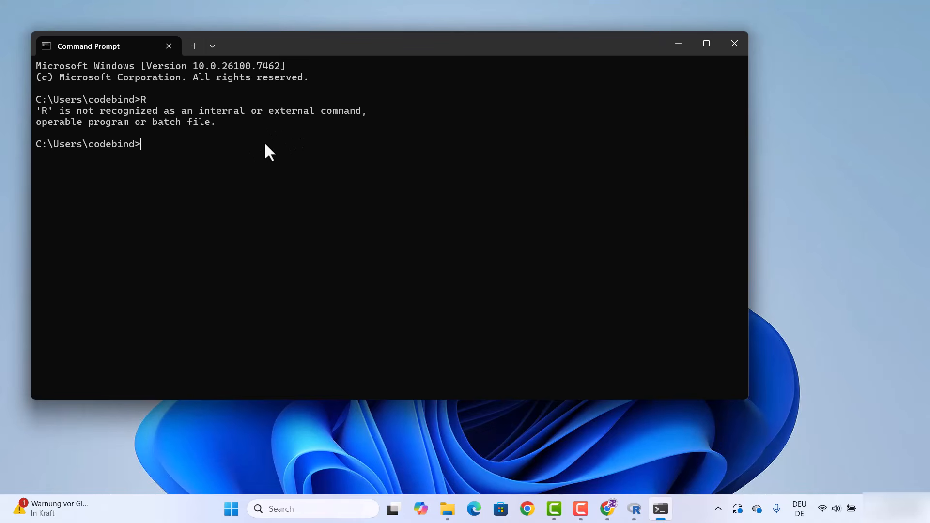
pyautogui.click(706, 44)
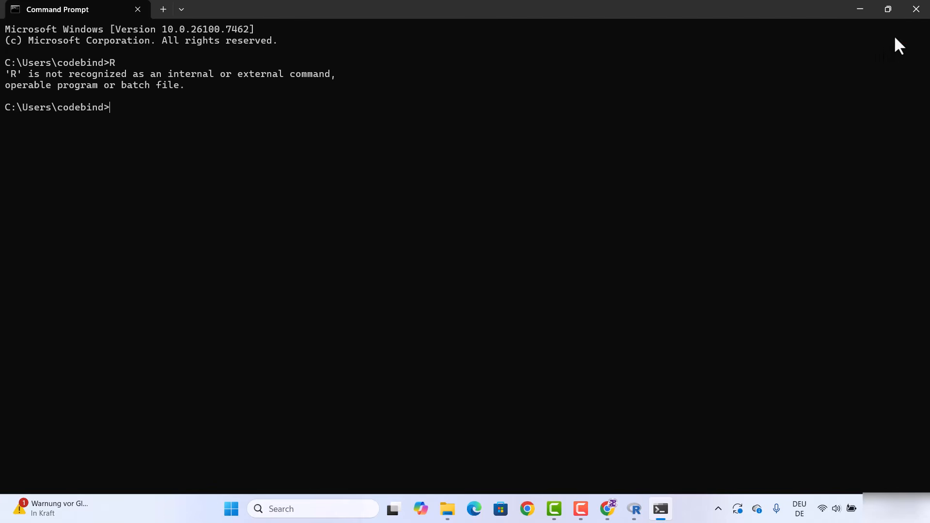
pyautogui.click(913, 16)
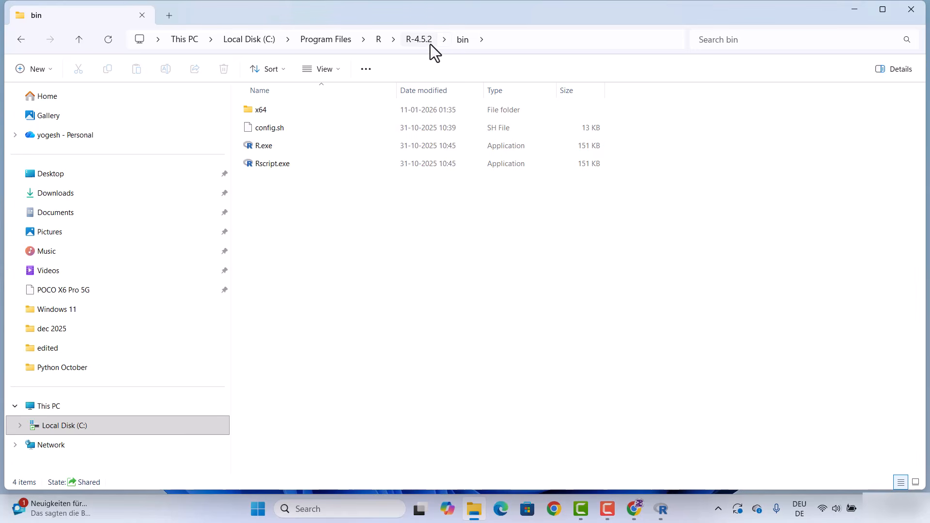
# Copy the bin folder path C:\Program Files\R\R-4.5.2\bin and minimize File Explorer
pyautogui.click(496, 42)
pyautogui.hotkey('ctrl', 'c')
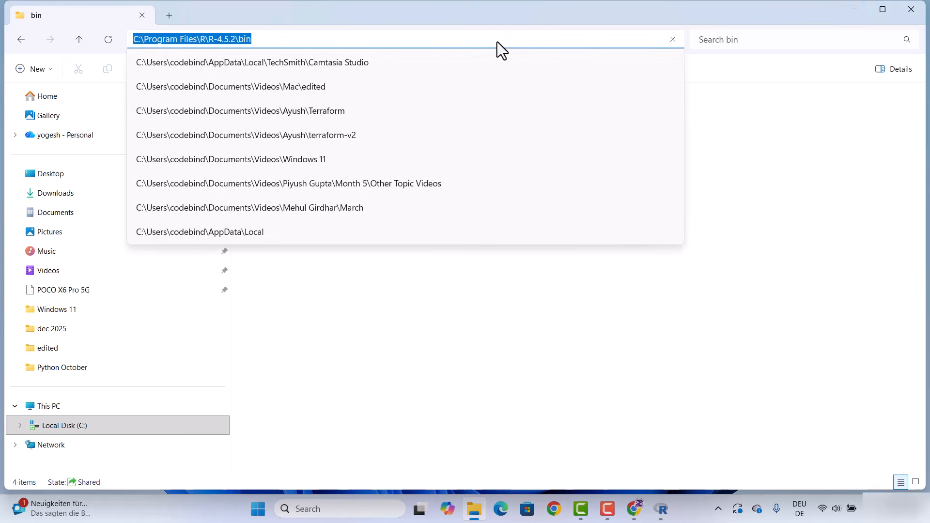
pyautogui.click(415, 306)
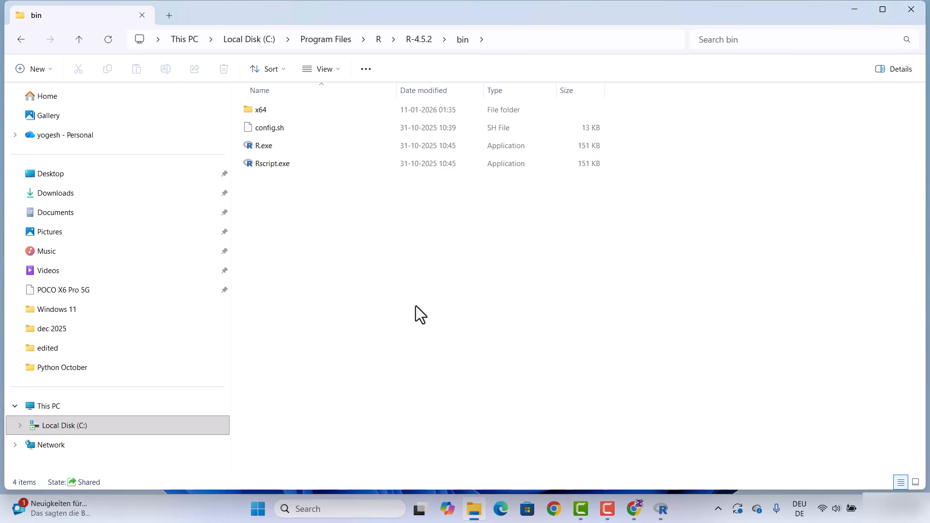
pyautogui.click(851, 8)
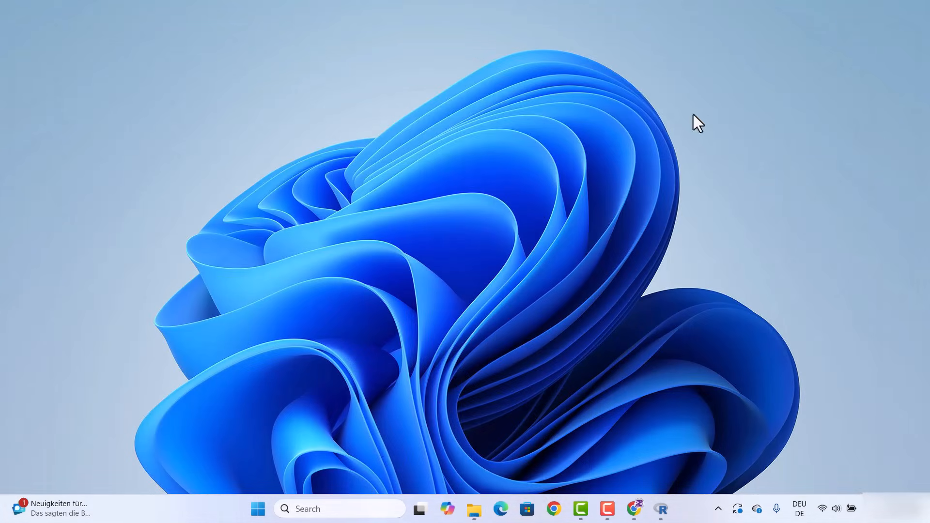
# Open the Environment Variables dialog via Edit the system environment variables
pyautogui.click(337, 506)
pyautogui.write('en')
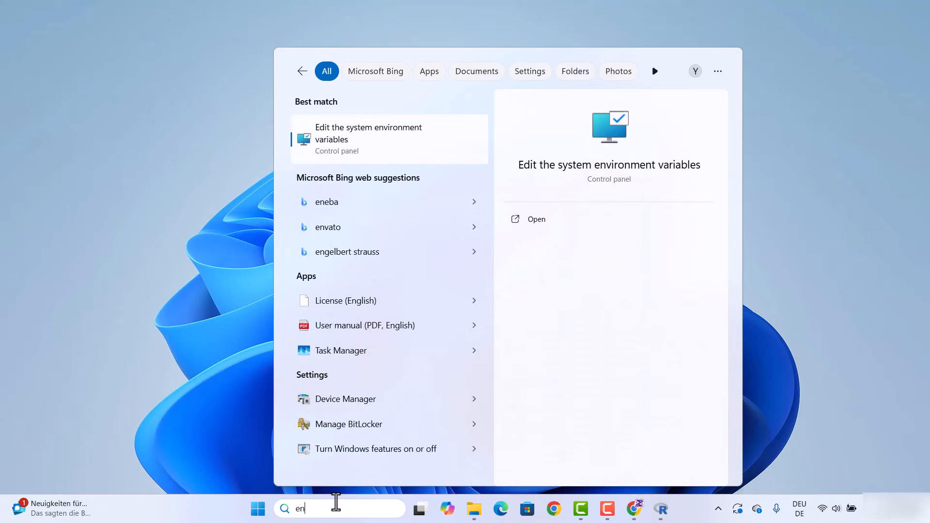
pyautogui.write('v')
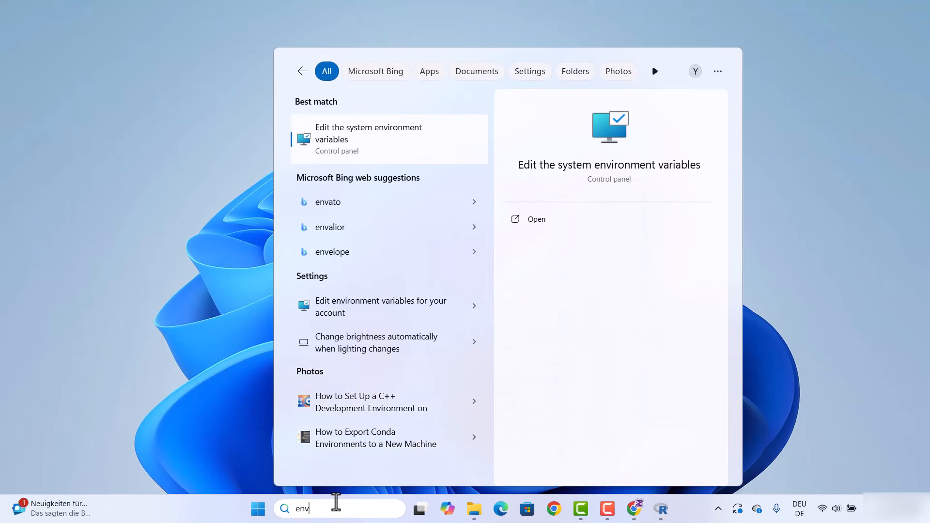
pyautogui.click(364, 144)
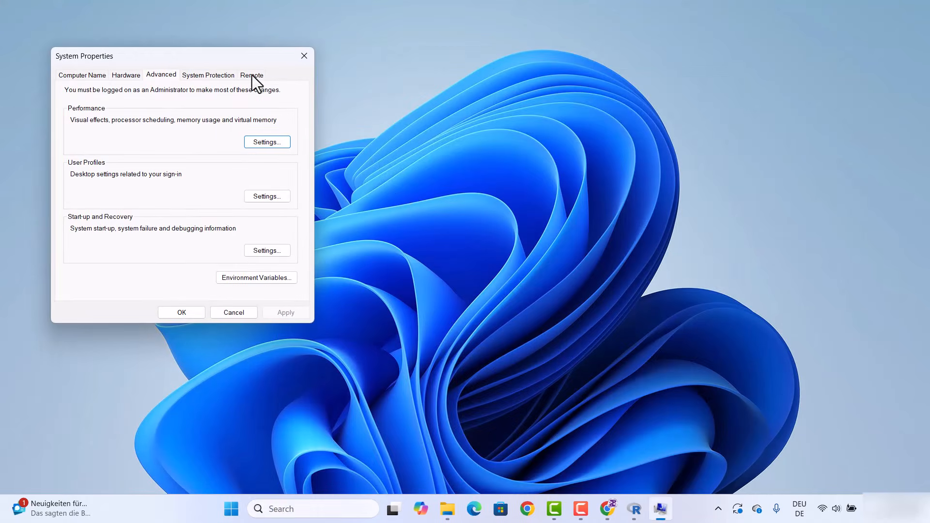
pyautogui.moveTo(247, 65); pyautogui.dragTo(536, 124)
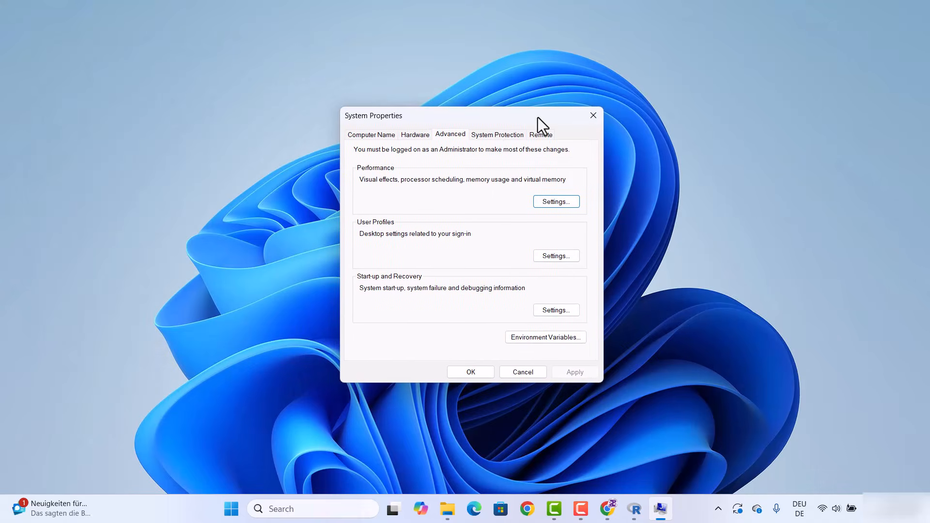
pyautogui.click(530, 337)
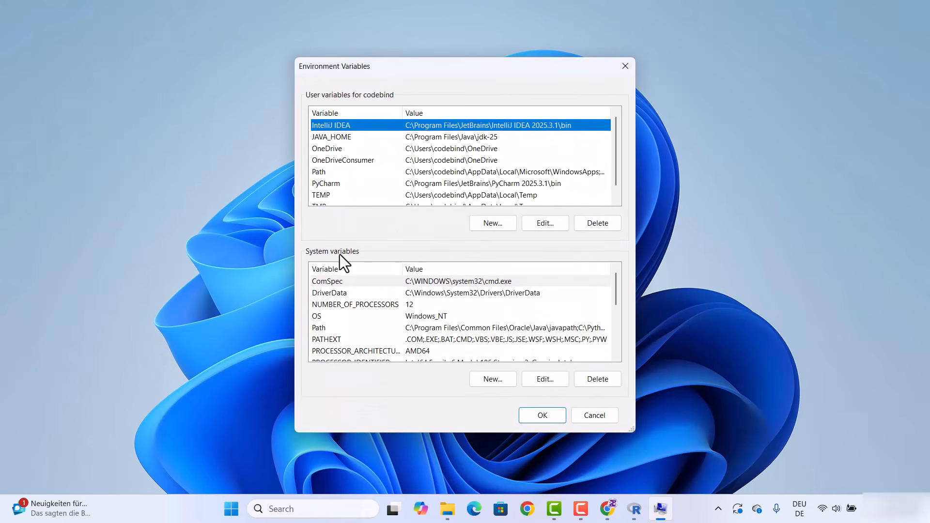
# Add C:\Program Files\R\R-4.5.2\bin as a new entry to the system Path variable and save all dialogs
pyautogui.click(354, 330)
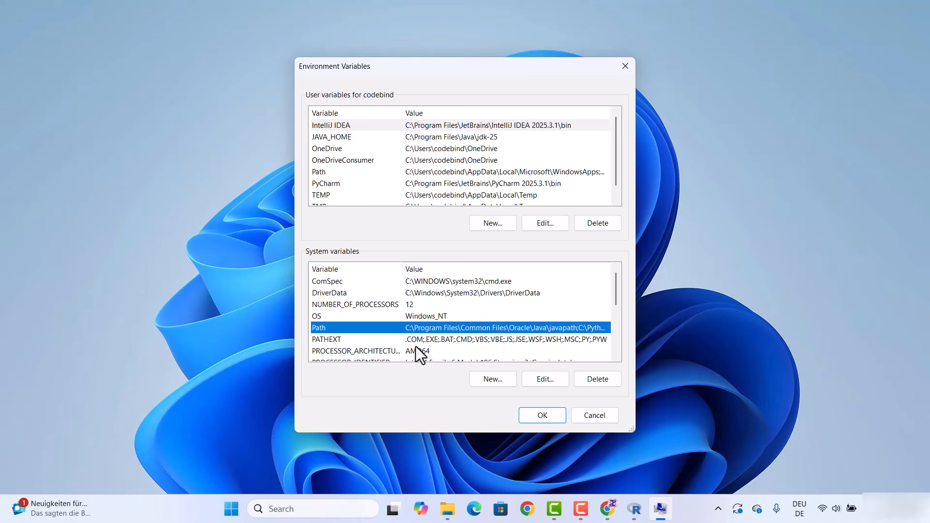
pyautogui.click(539, 380)
pyautogui.doubleClick(362, 243)
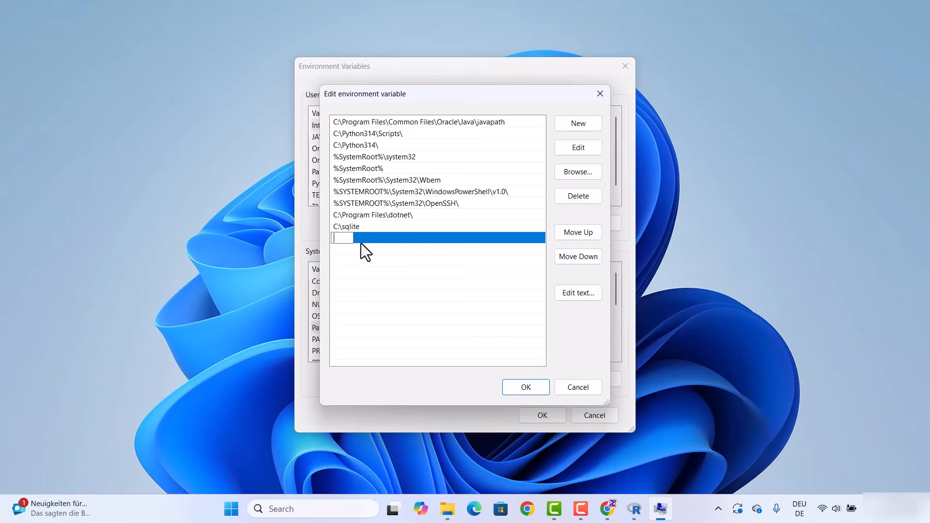
pyautogui.hotkey('ctrl', 'v')
pyautogui.click(448, 269)
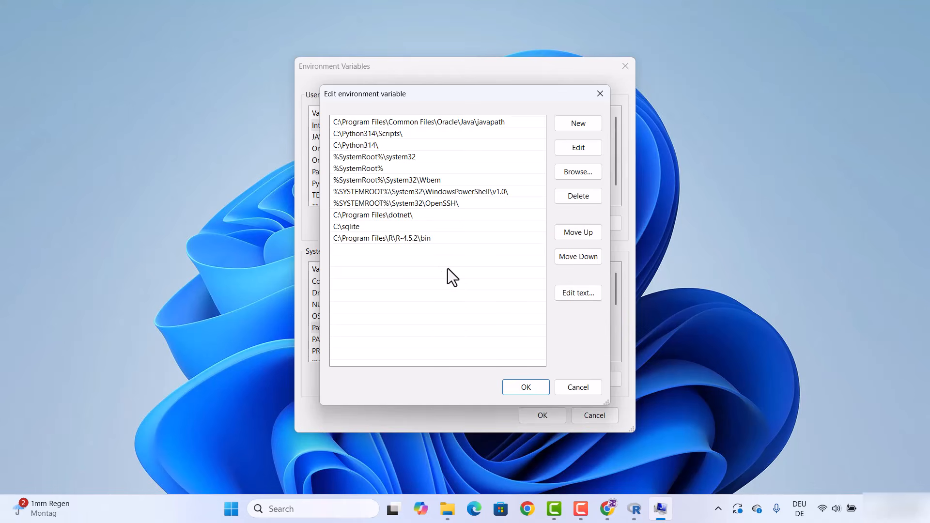
pyautogui.click(519, 385)
pyautogui.click(547, 413)
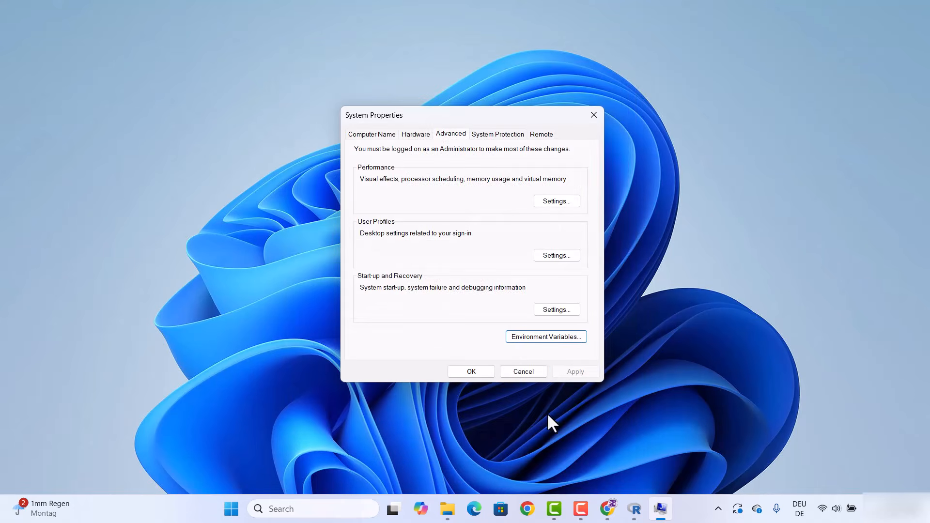
pyautogui.click(477, 369)
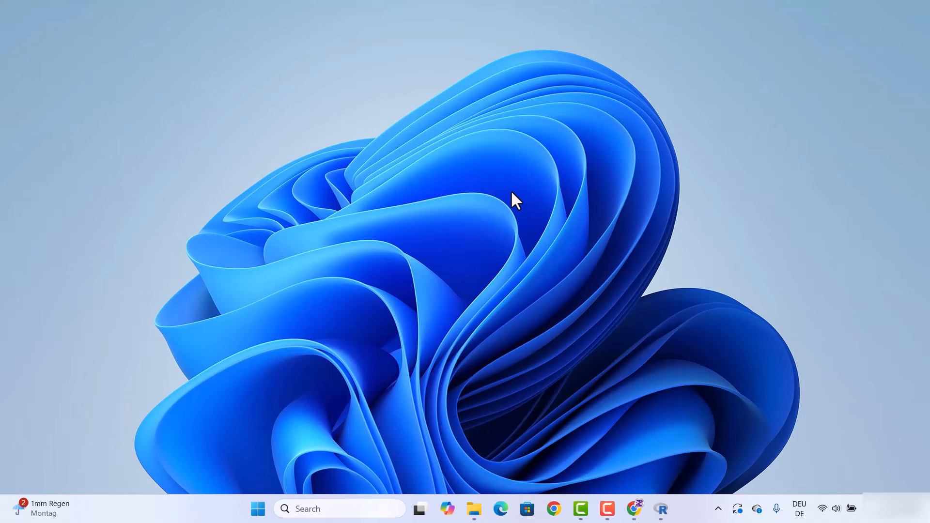
# Open Command Prompt from the taskbar search and maximize its window
pyautogui.click(326, 509)
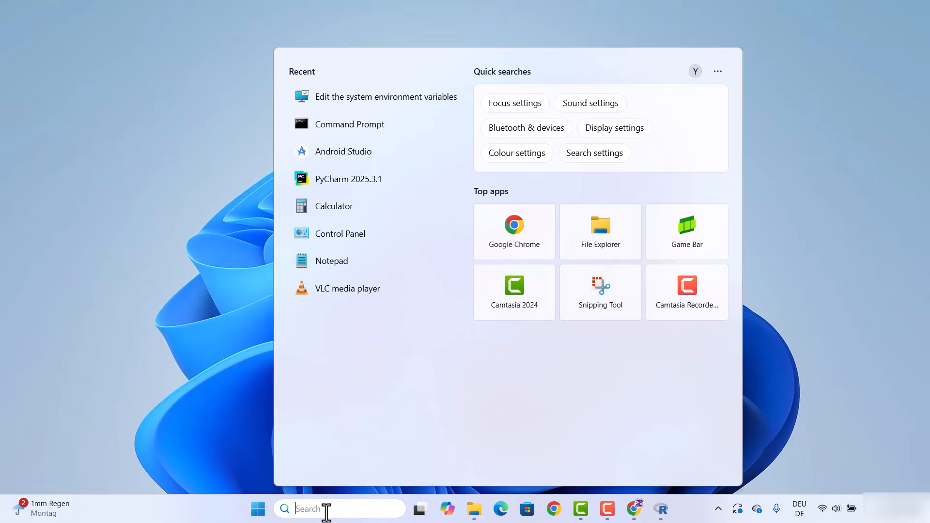
pyautogui.write('cm')
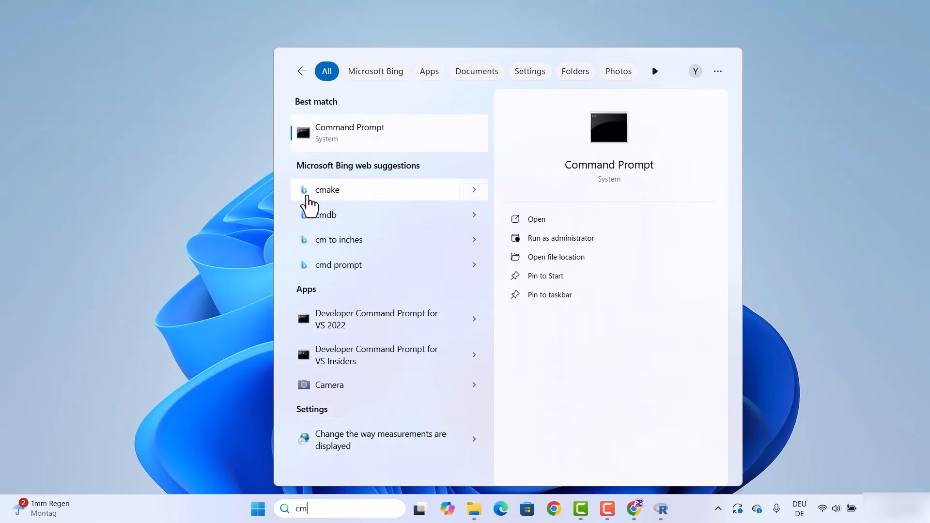
pyautogui.click(367, 141)
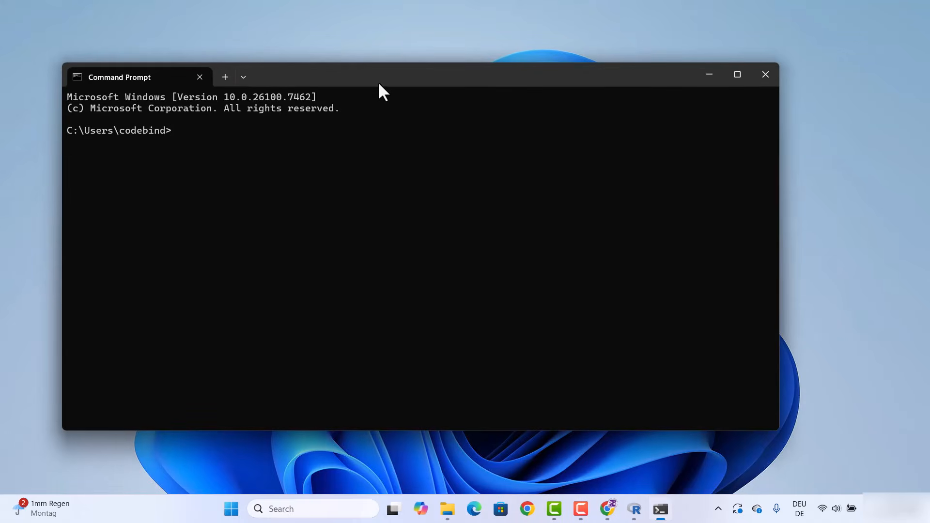
pyautogui.doubleClick(379, 84)
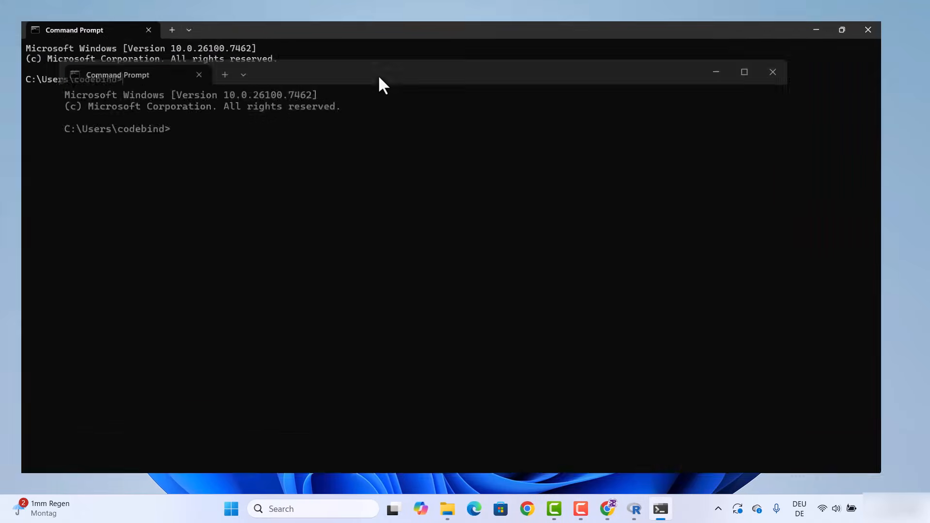
# Check the installed R version by running R --version in Command Prompt
pyautogui.write('R')
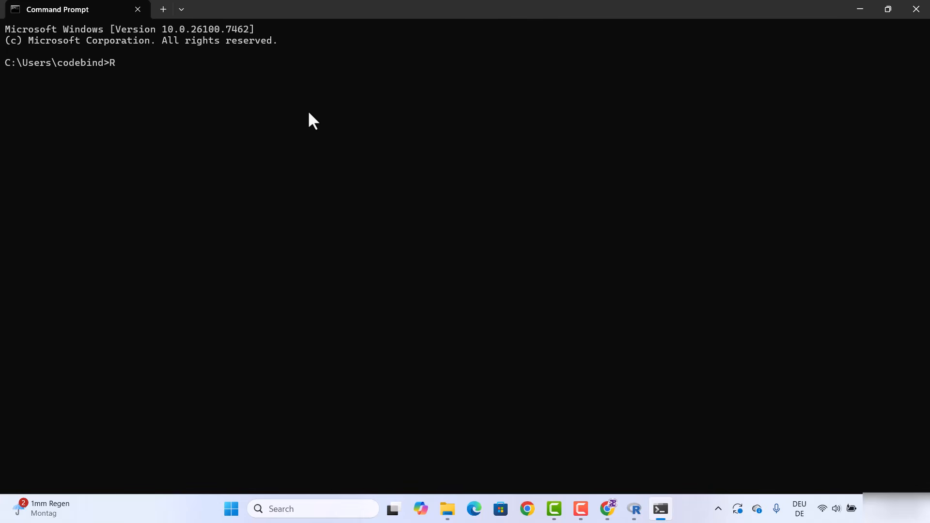
pyautogui.write(' --version')
pyautogui.press('Return')
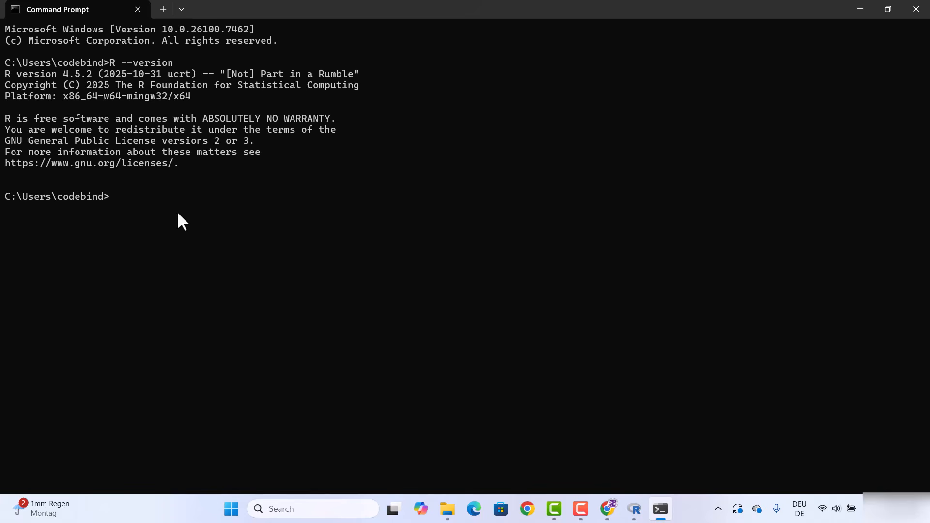
# Start the R console from Command Prompt and evaluate 2+2
pyautogui.write('R')
pyautogui.press('Return')
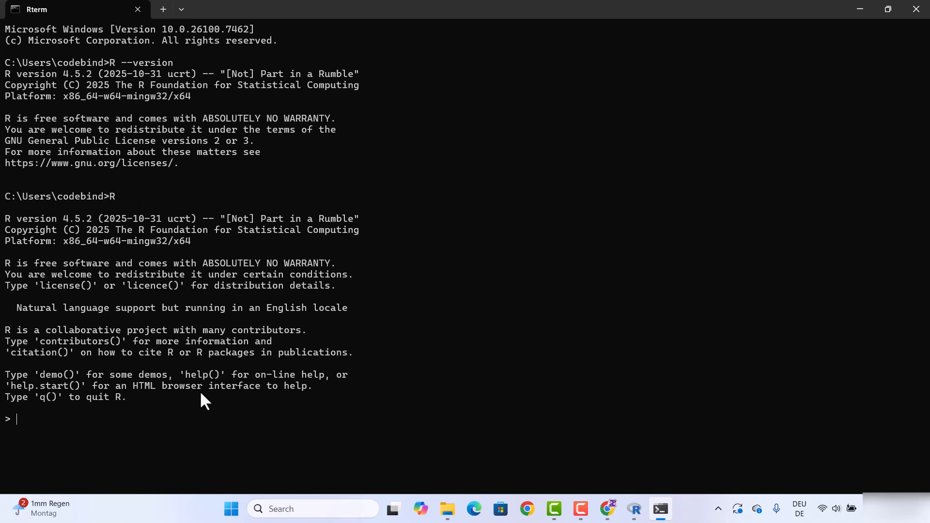
pyautogui.write('2+2')
pyautogui.press('Return')
# Run print("Hi") in the R console
pyautogui.write('print')
pyautogui.write('()')
pyautogui.write('""')
pyautogui.press('Left')
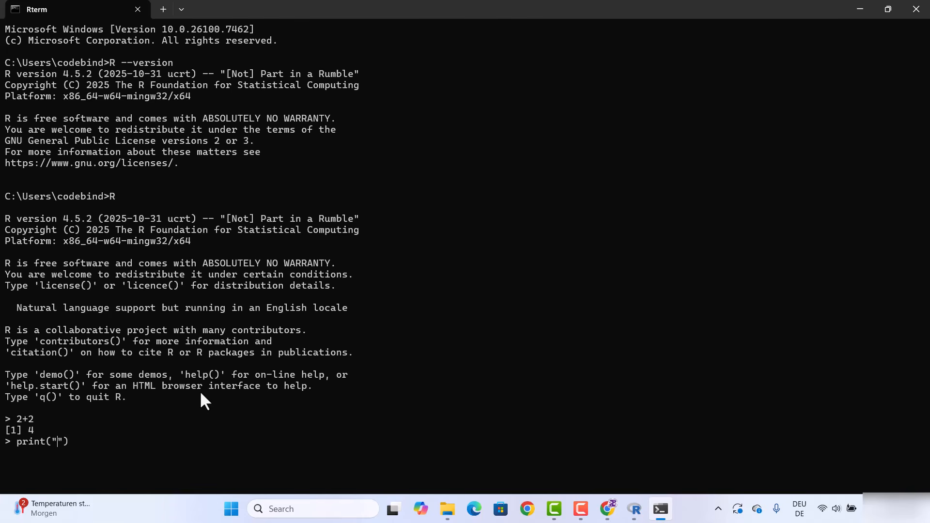
pyautogui.write('Hi')
pyautogui.press('Return')
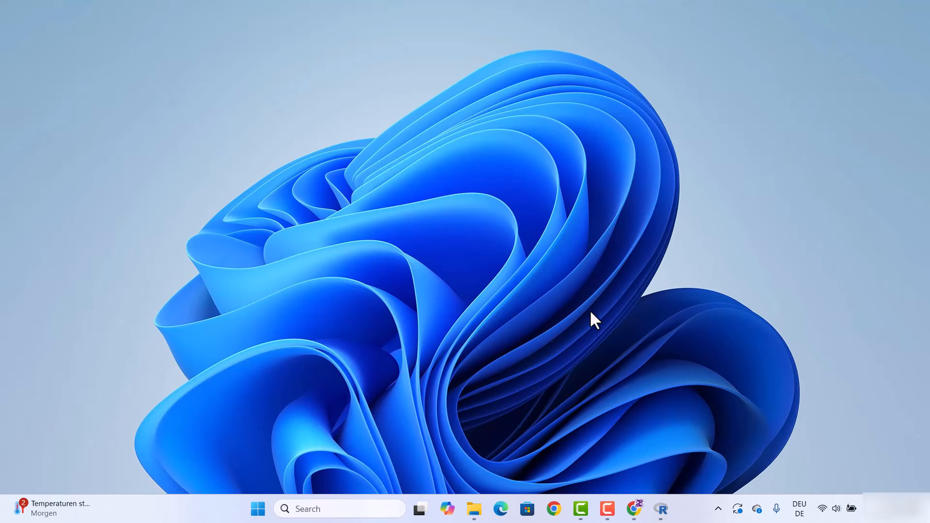
# Open the RStudio Desktop page from the browser's search results and download RStudio Desktop for Windows
pyautogui.click(626, 506)
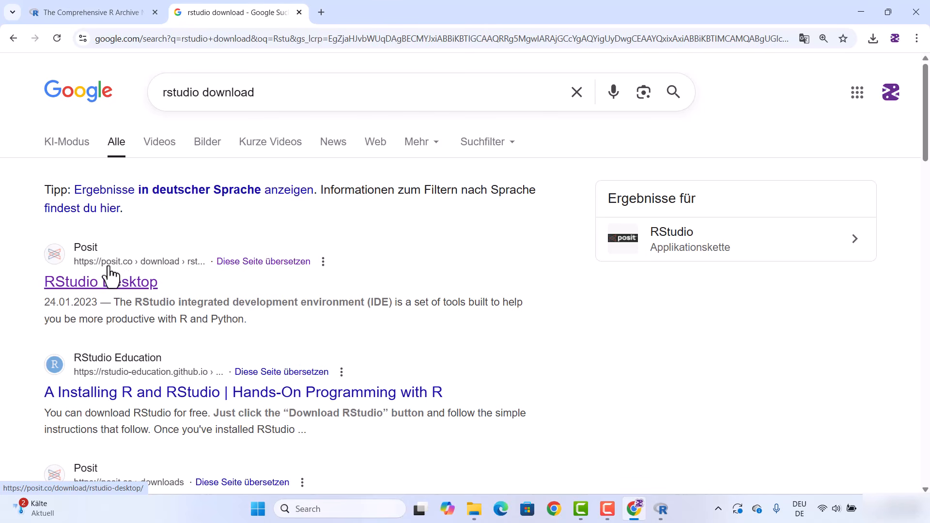
pyautogui.click(144, 286)
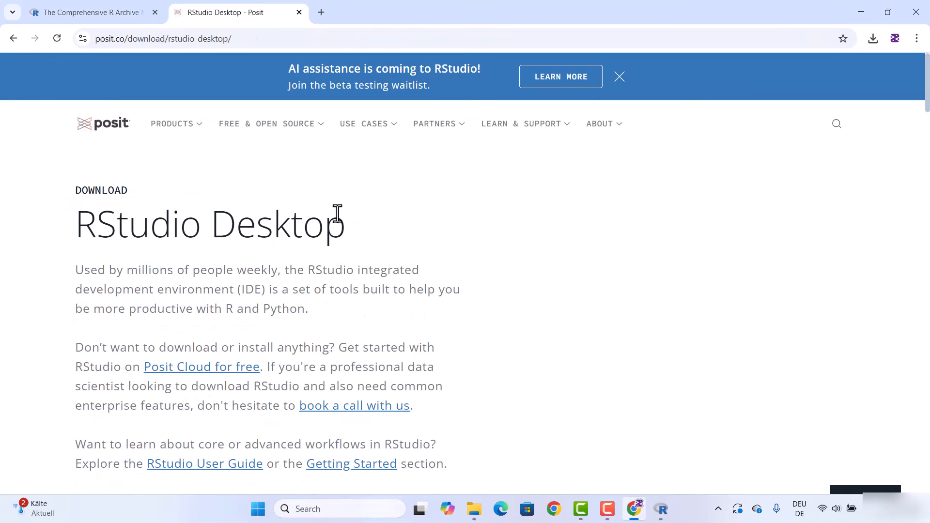
pyautogui.scroll(-10, 339, 216)
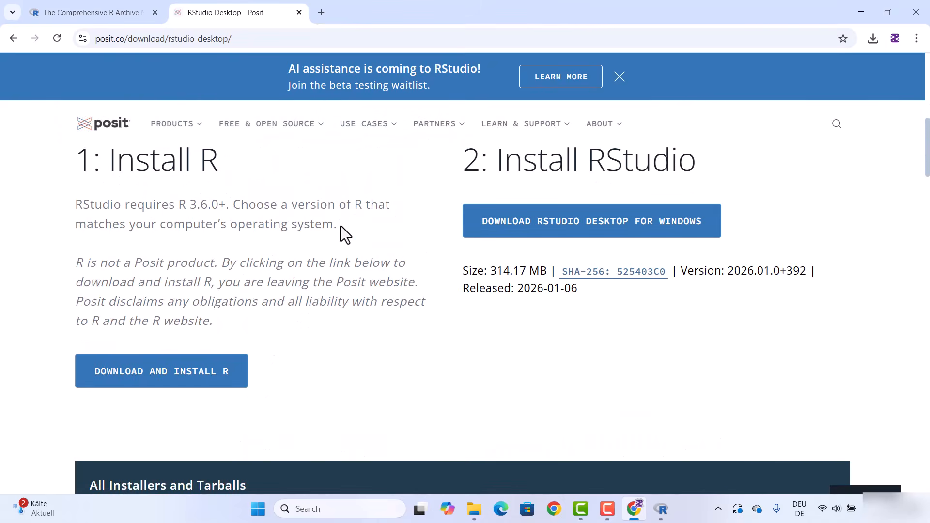
pyautogui.scroll(1, 341, 225)
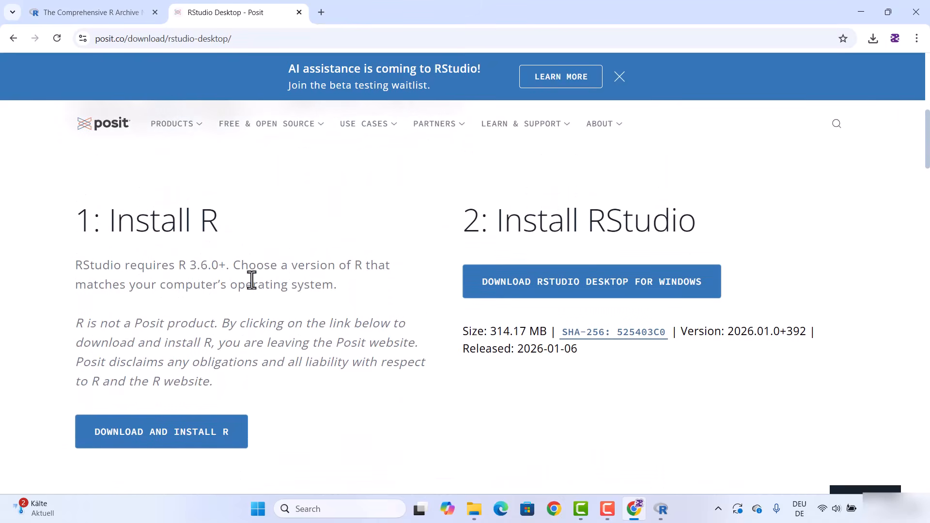
pyautogui.moveTo(109, 227); pyautogui.dragTo(220, 235)
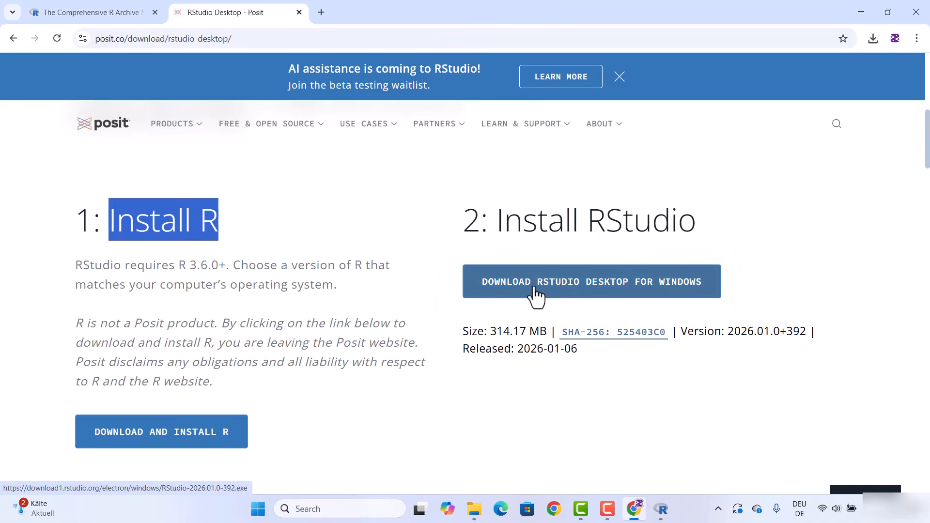
pyautogui.click(591, 287)
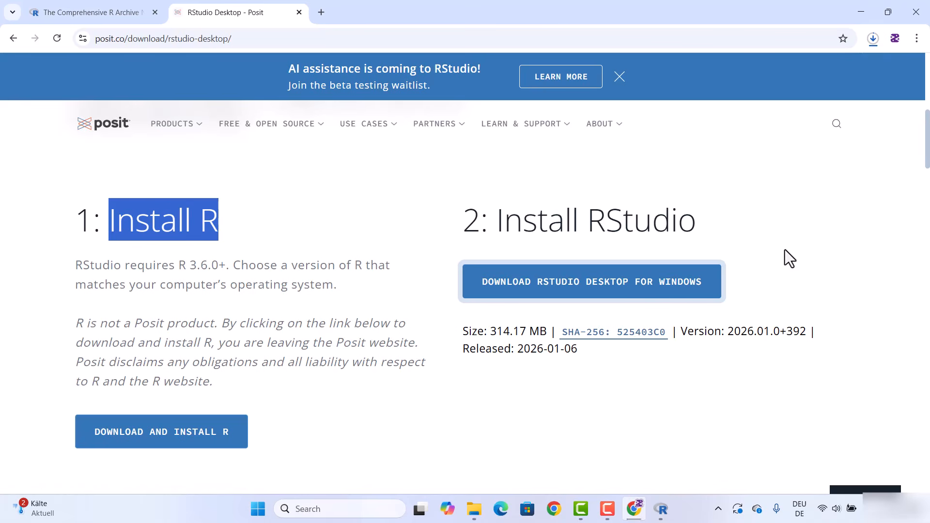
# Launch the downloaded RStudio-2026.01.0-392.exe installer and minimize the browser
pyautogui.click(873, 39)
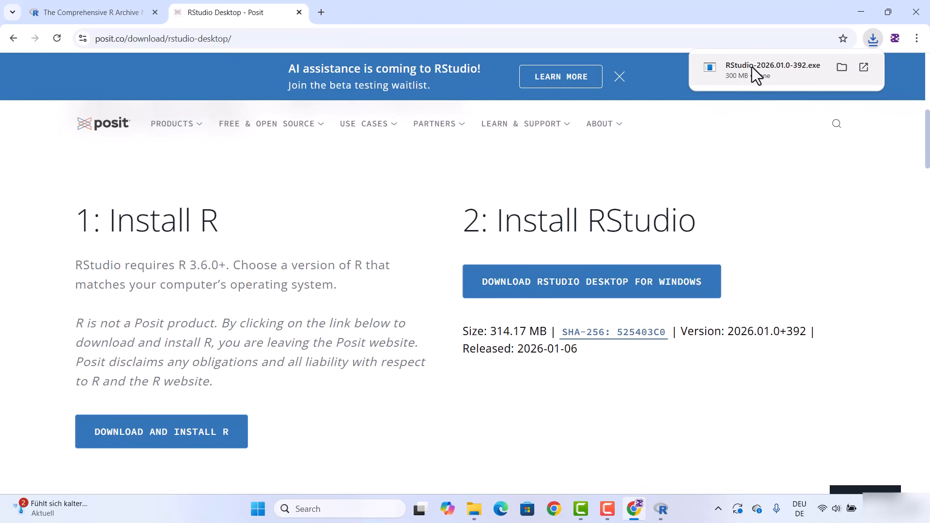
pyautogui.click(752, 67)
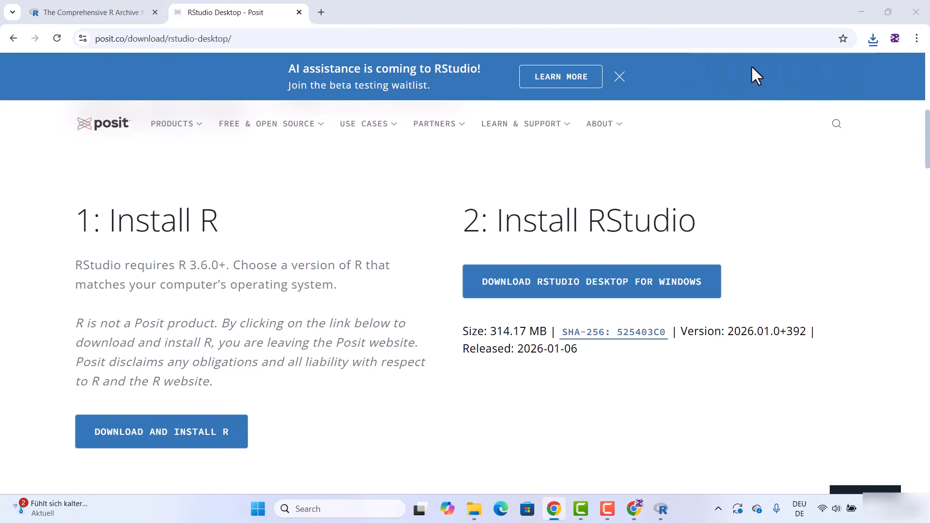
pyautogui.click(861, 13)
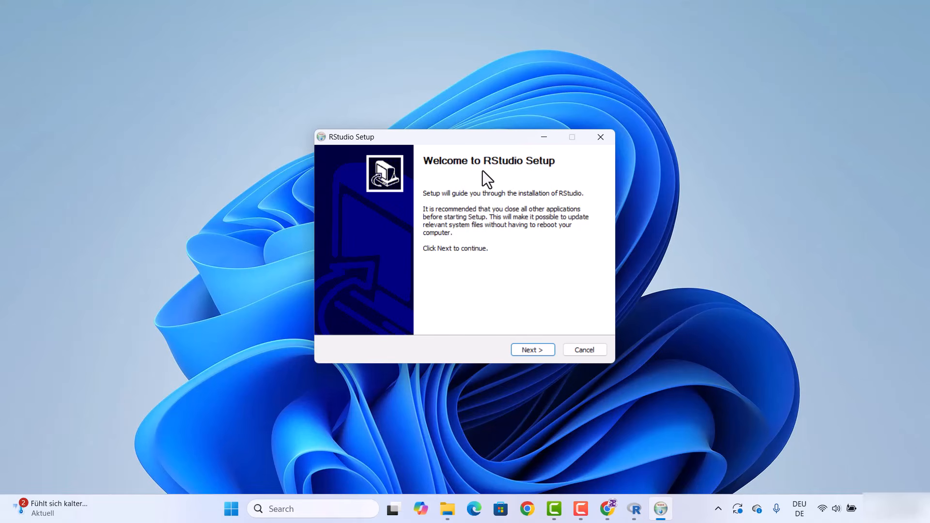
# Install RStudio into C:\Program Files\RStudio with the setup wizard and finish it
pyautogui.click(521, 347)
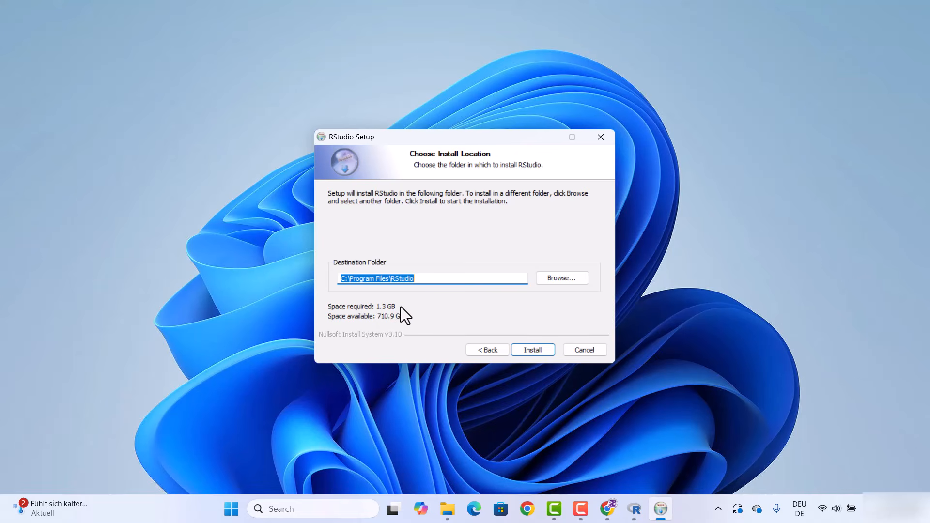
pyautogui.doubleClick(430, 279)
pyautogui.click(430, 279)
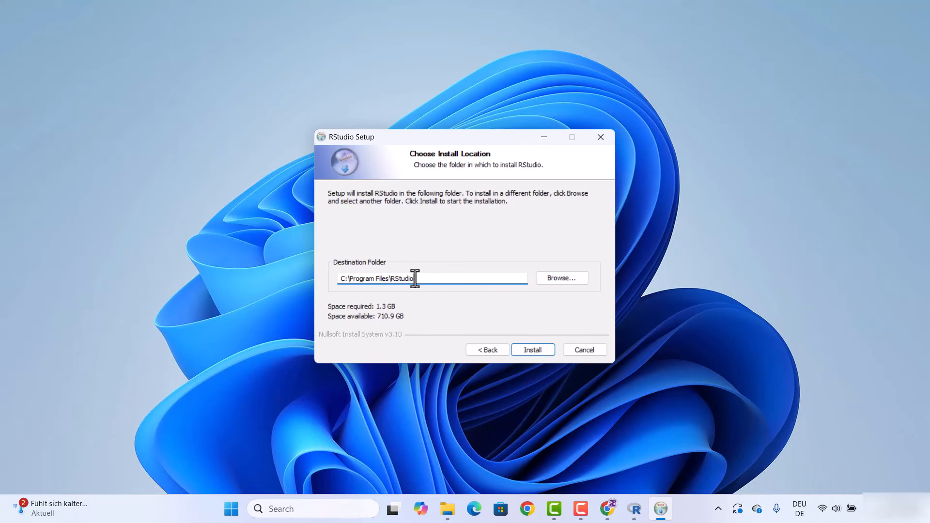
pyautogui.moveTo(415, 279); pyautogui.dragTo(338, 270)
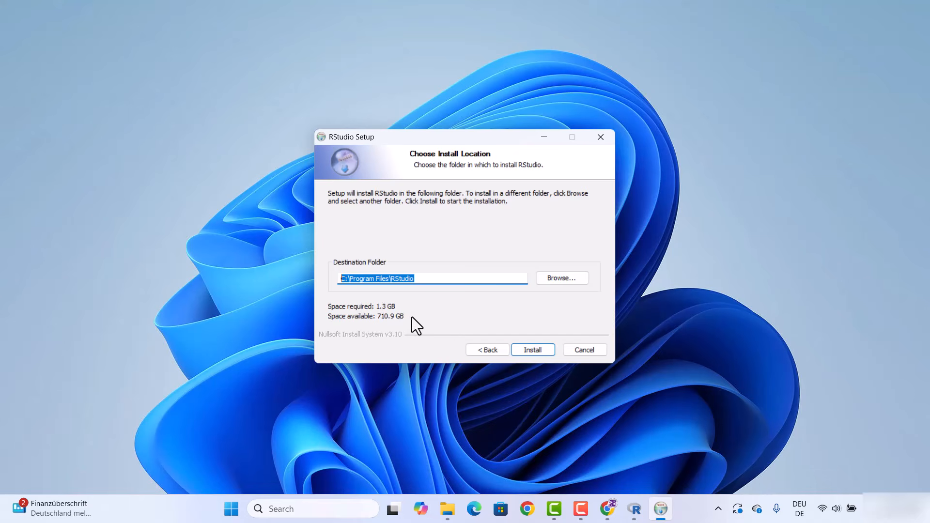
pyautogui.click(524, 348)
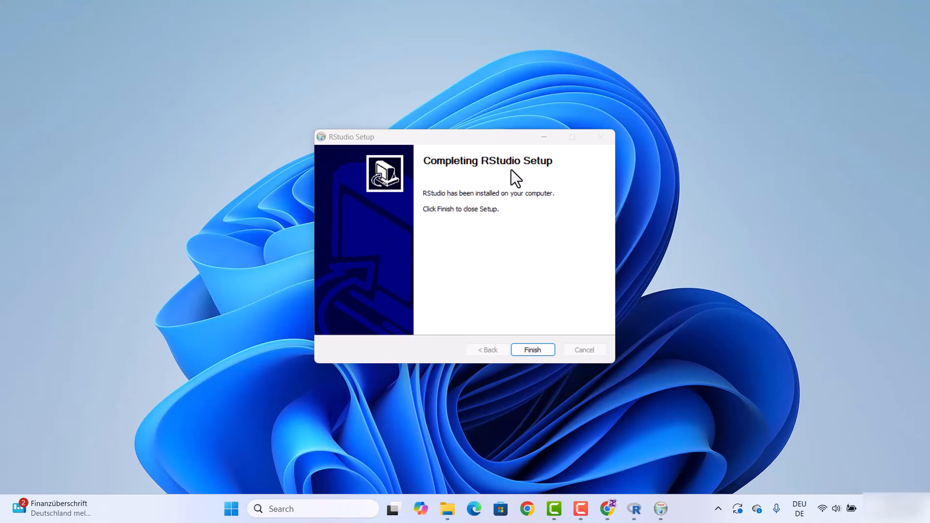
pyautogui.click(530, 350)
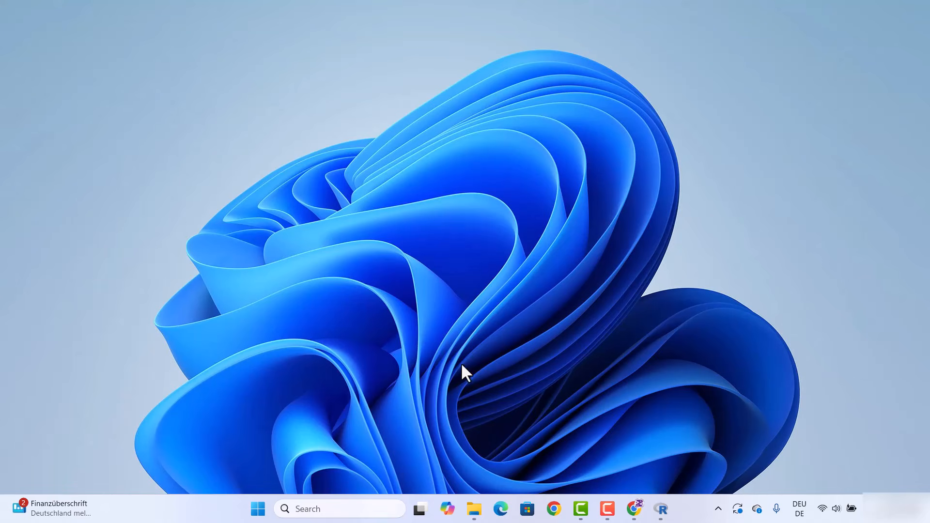
# Launch RStudio from the Start menu's full app list and maximize its window
pyautogui.click(259, 510)
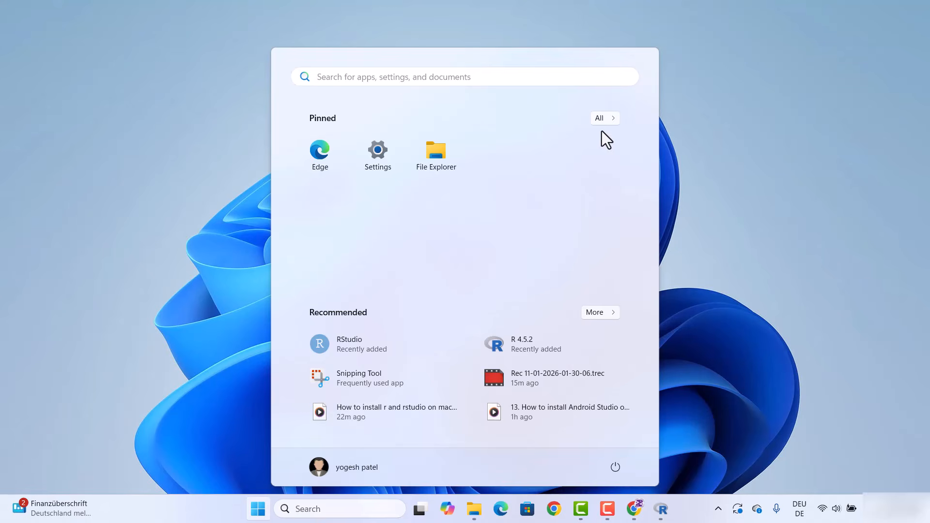
pyautogui.click(600, 120)
pyautogui.scroll(-10, 438, 209)
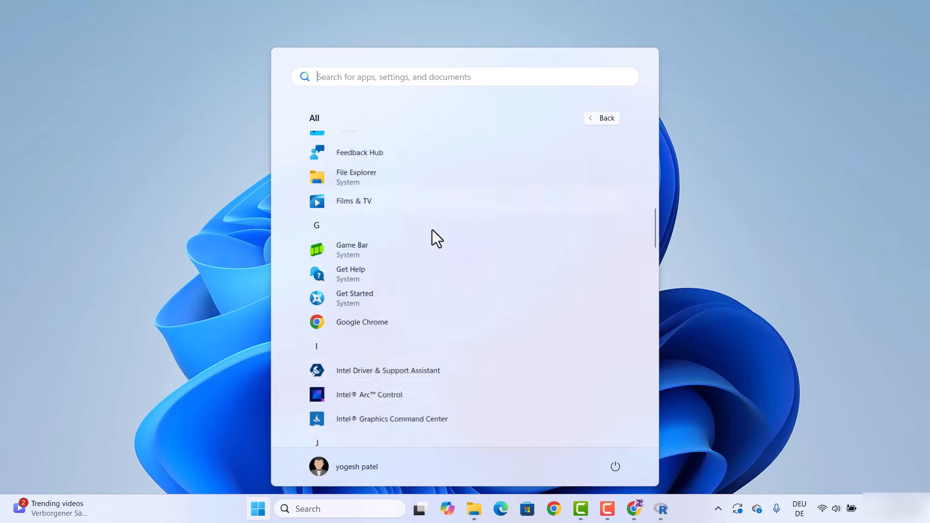
pyautogui.scroll(-12, 432, 231)
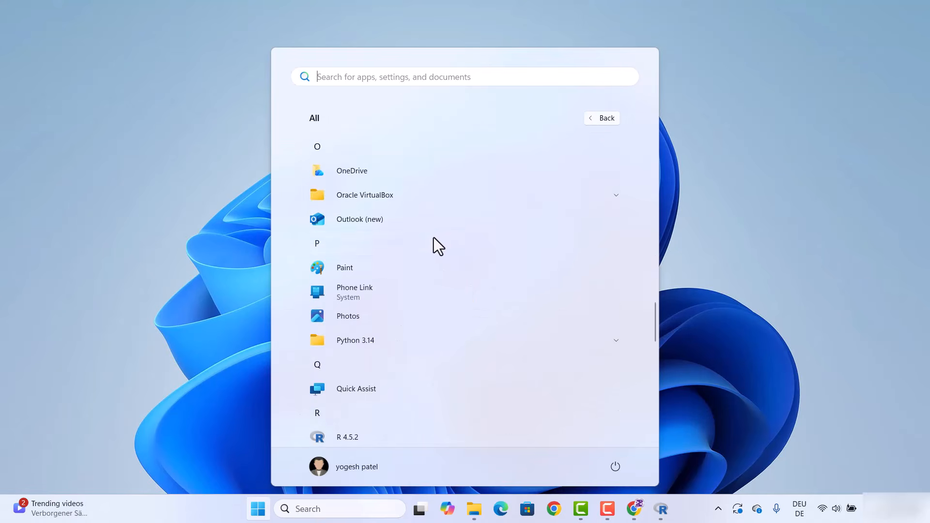
pyautogui.scroll(-5, 434, 237)
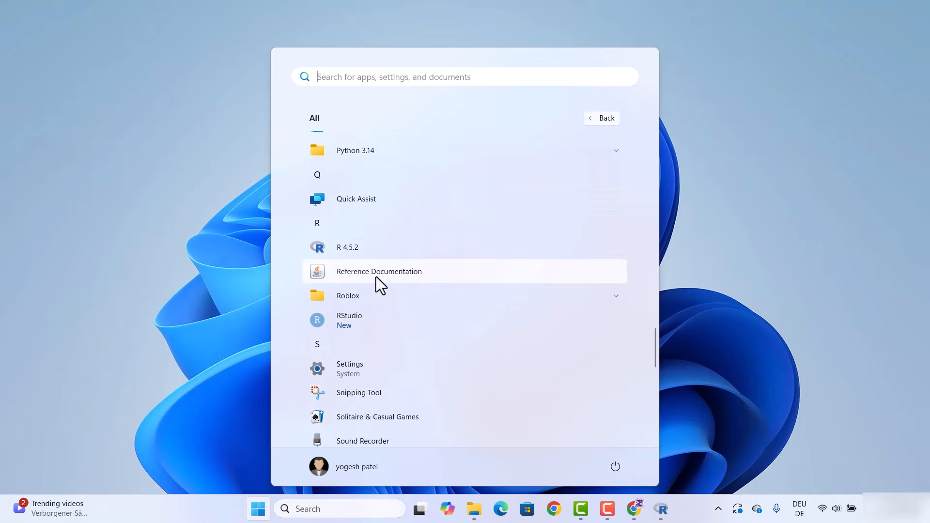
pyautogui.click(350, 318)
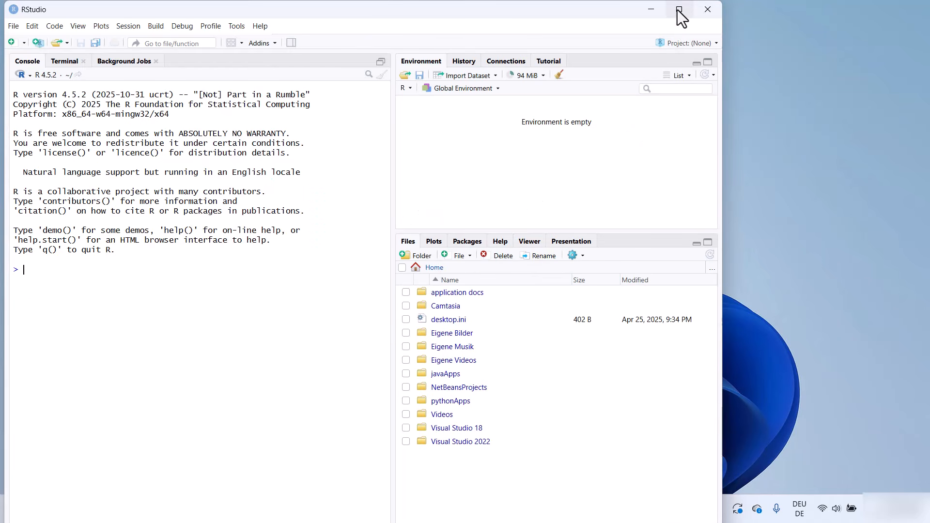
pyautogui.click(679, 10)
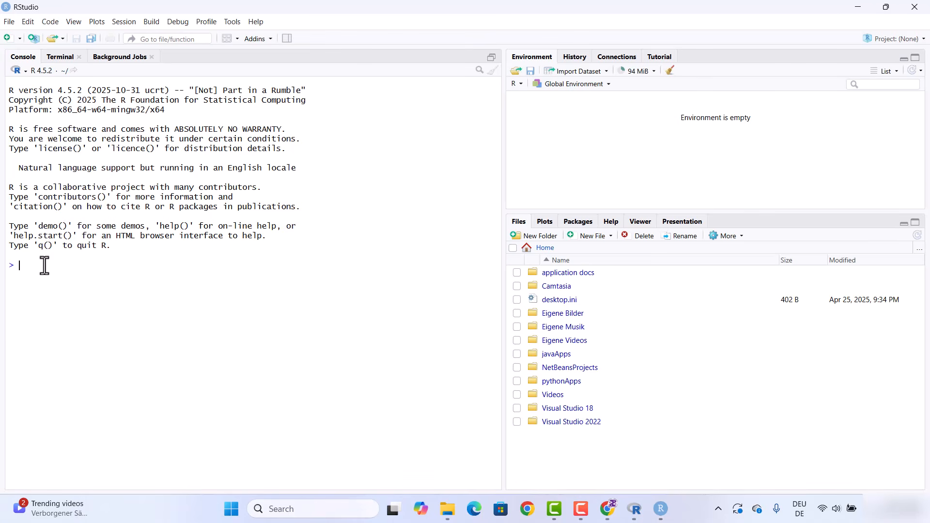
# Evaluate 2+9 and run print("Hi") in the RStudio console
pyautogui.write('2+9')
pyautogui.press('Return')
pyautogui.write('print')
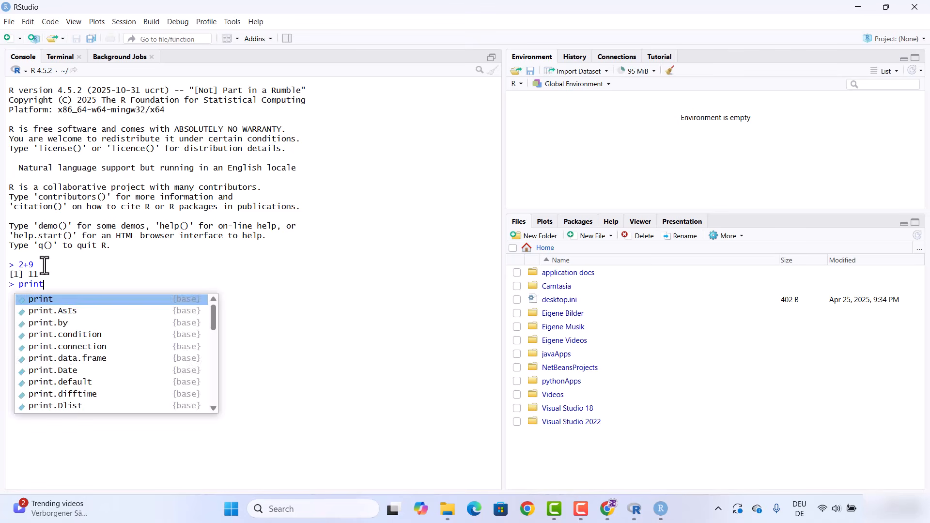
pyautogui.write('()')
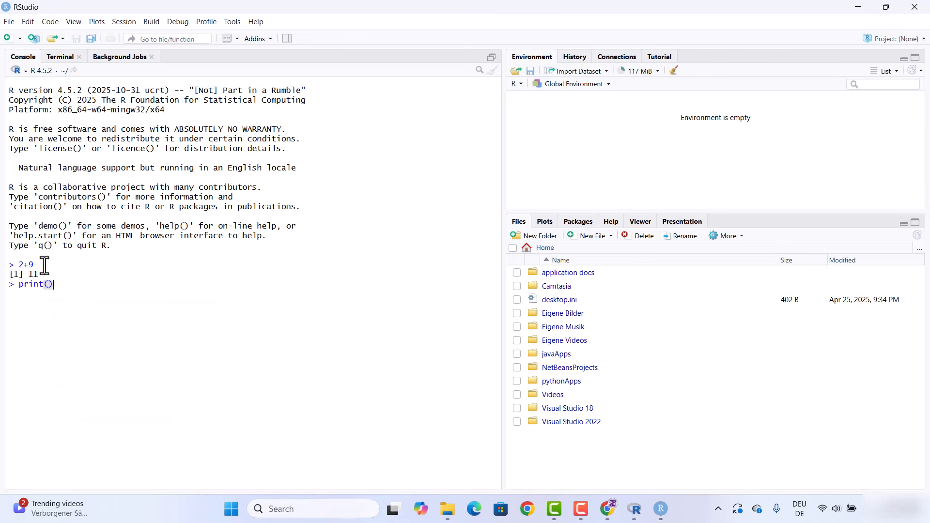
pyautogui.write('"Hi')
pyautogui.press('Return')
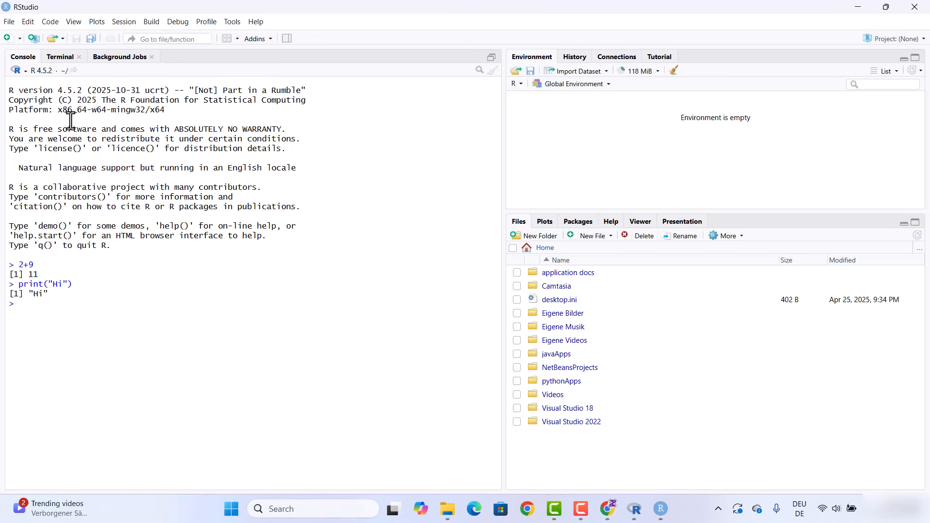
# Create a new R script and save it as test in a new RApps folder inside Documents
pyautogui.click(12, 25)
pyautogui.moveTo(45, 48)
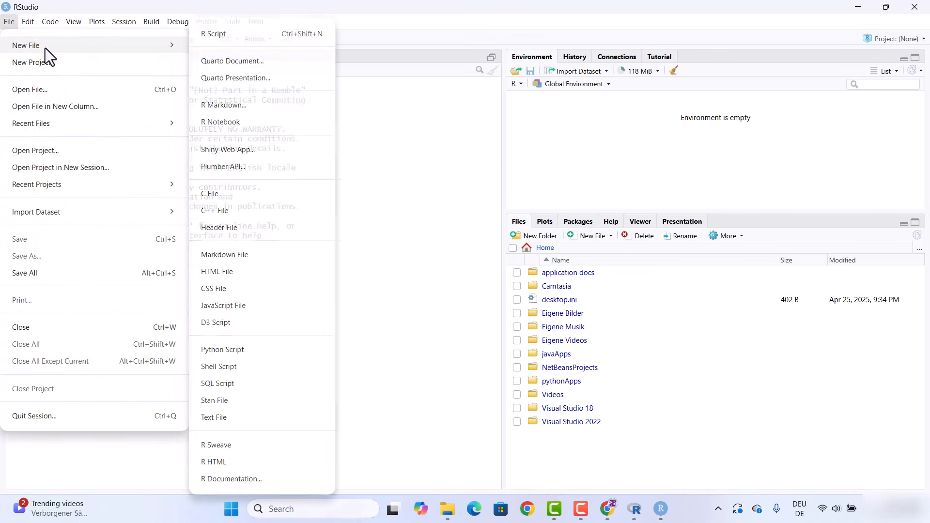
pyautogui.click(212, 39)
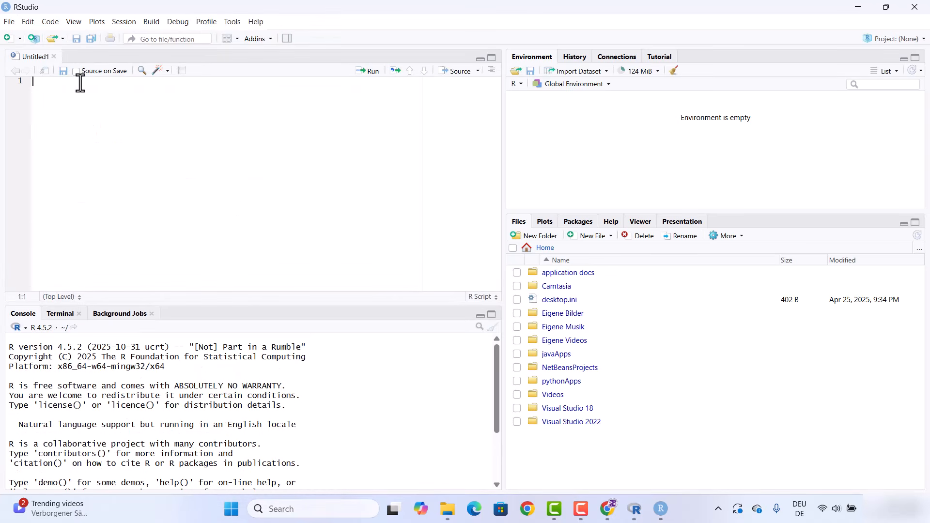
pyautogui.click(76, 39)
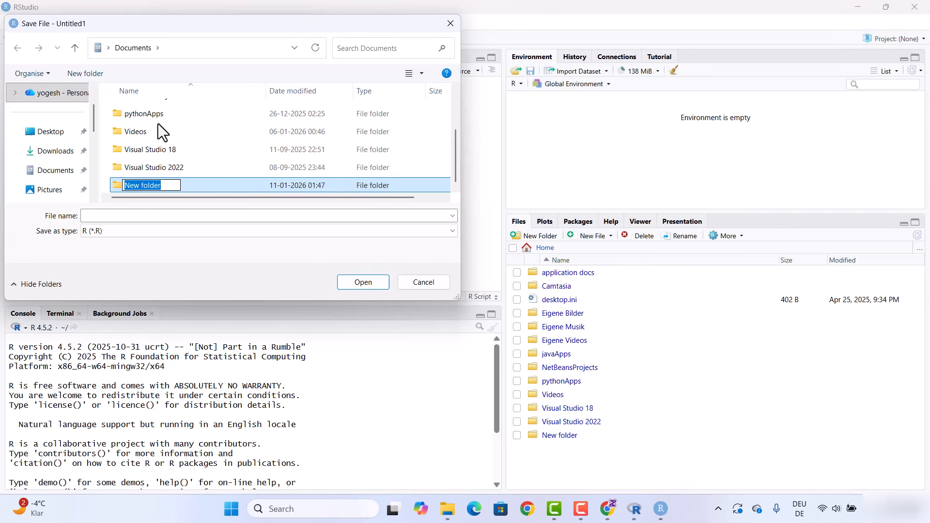
pyautogui.write('R')
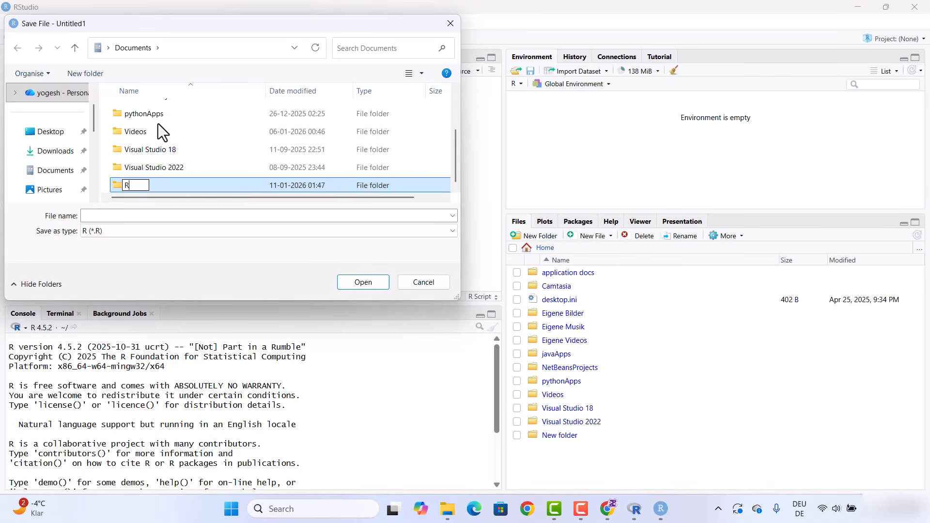
pyautogui.write('Apps')
pyautogui.press('Return')
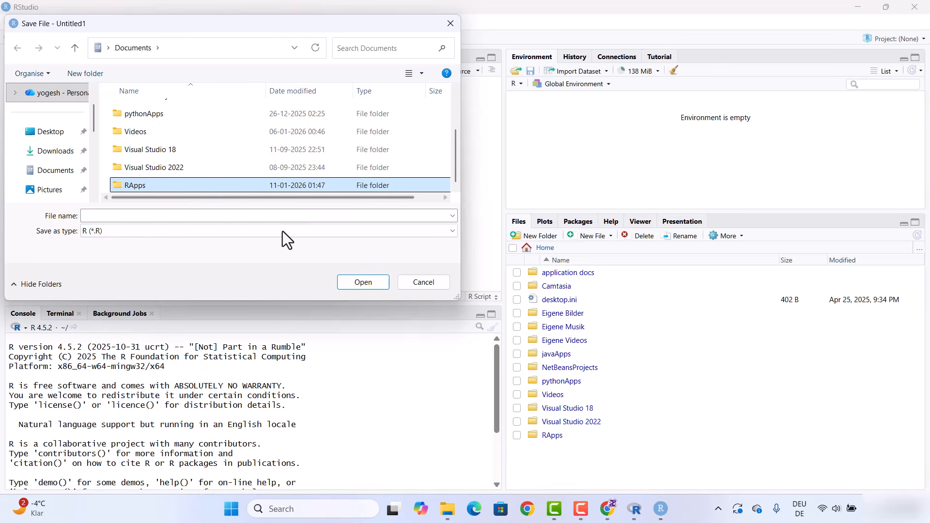
pyautogui.click(351, 281)
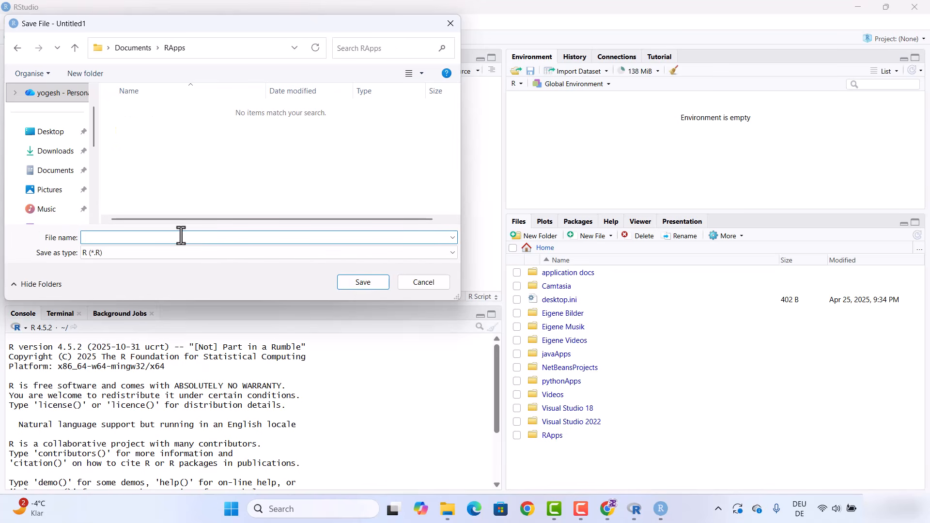
pyautogui.write('test')
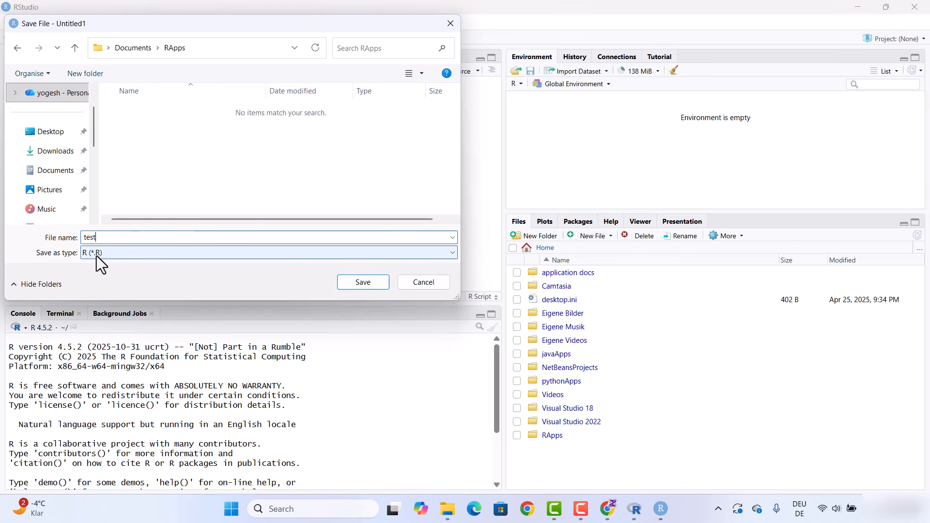
pyautogui.click(362, 286)
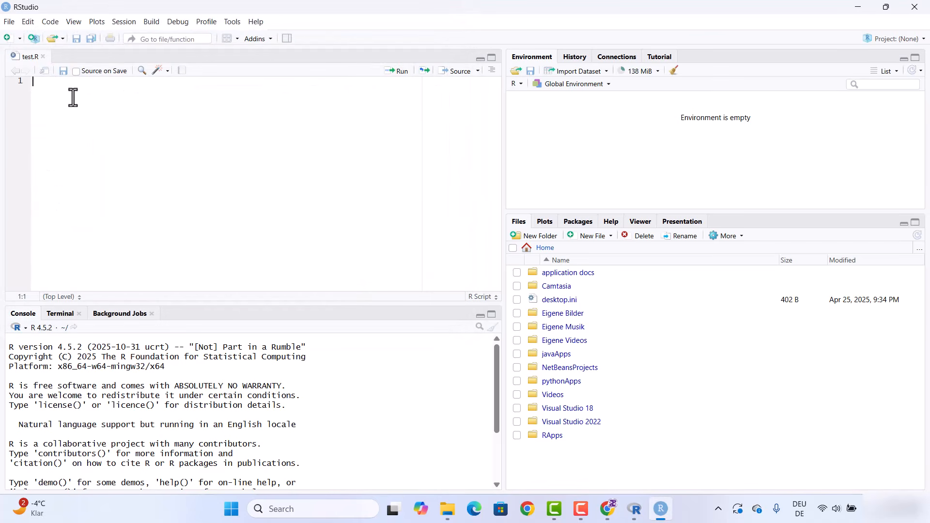
# Write print("Hi") in the script and save it
pyautogui.write('print')
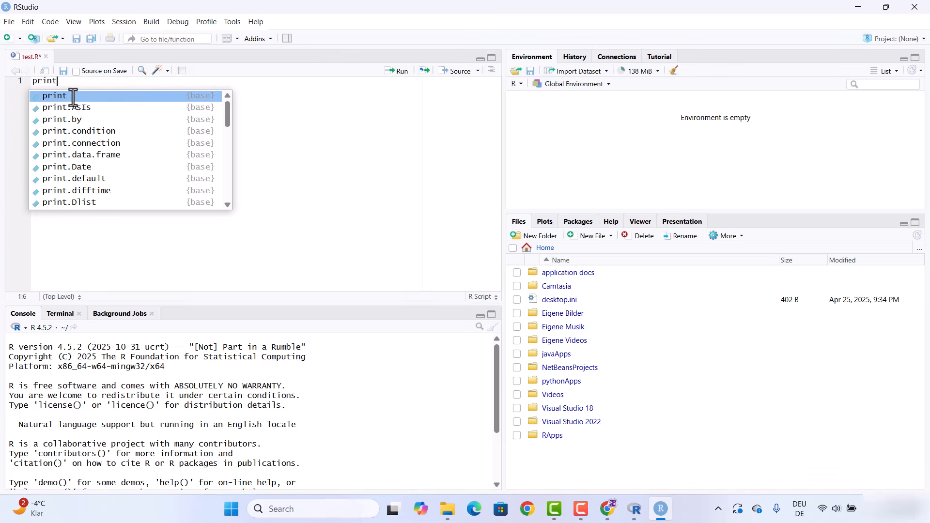
pyautogui.write('("')
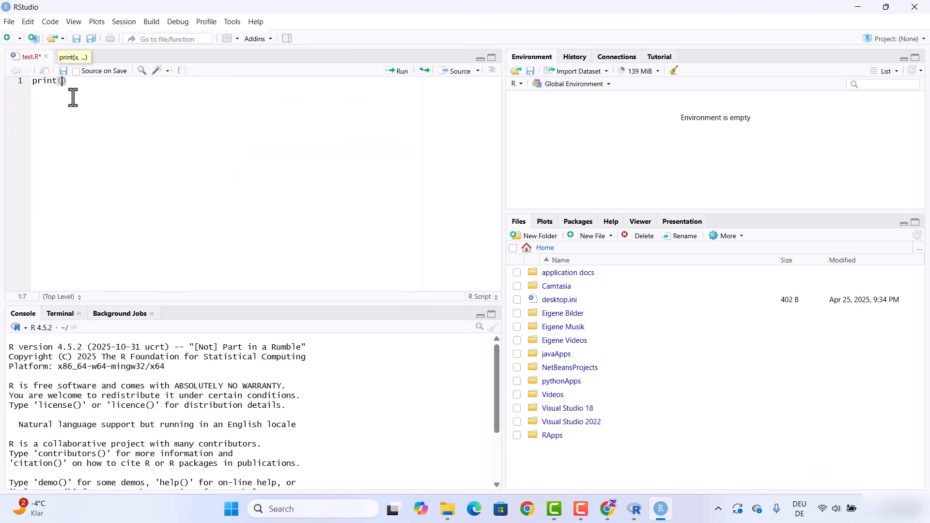
pyautogui.write('Hi")')
pyautogui.hotkey('ctrl', 's')
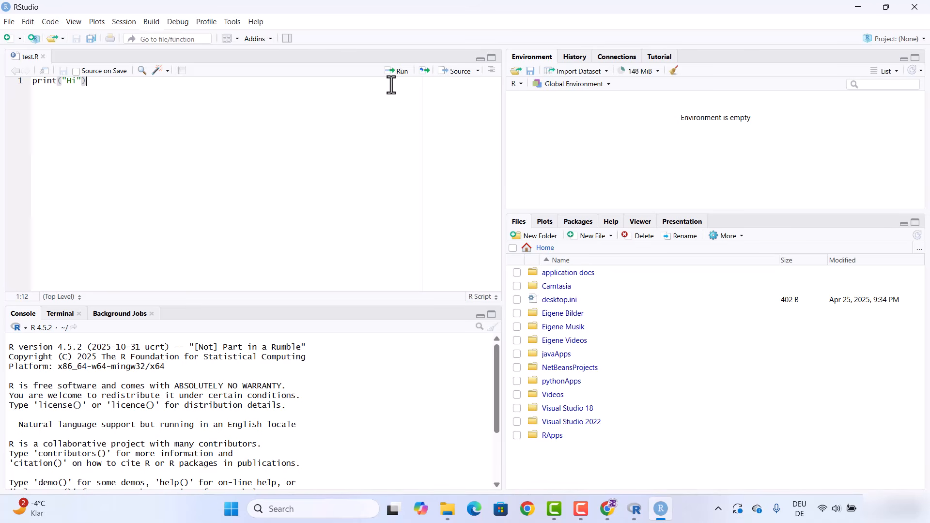
# Run the selected print line in the console, then source the whole test.R script
pyautogui.hotkey('ctrl', 'shift', 'Left')
pyautogui.hotkey('ctrl', 'shift', 'Left')
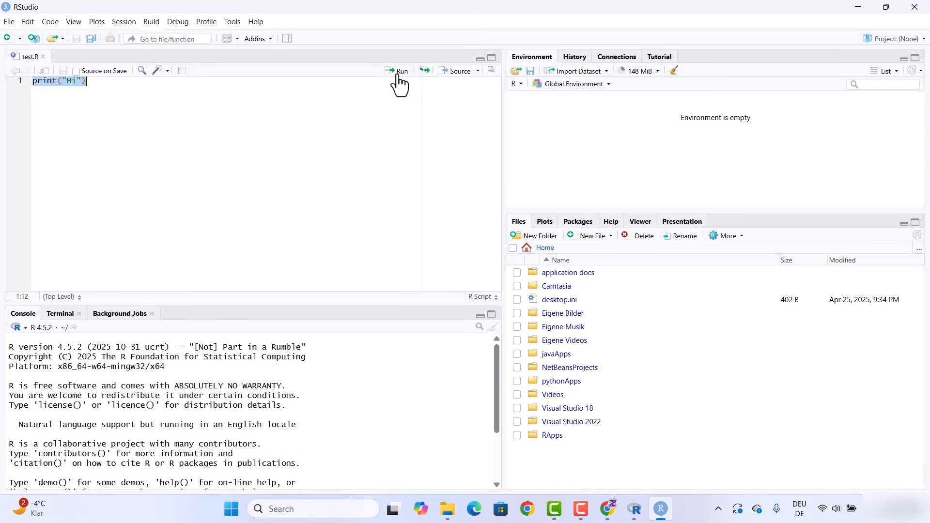
pyautogui.click(399, 78)
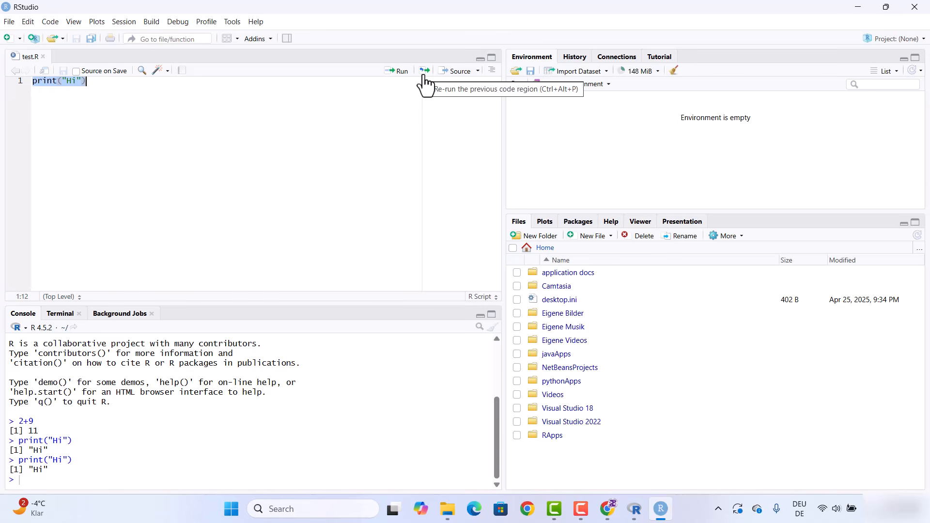
pyautogui.click(456, 78)
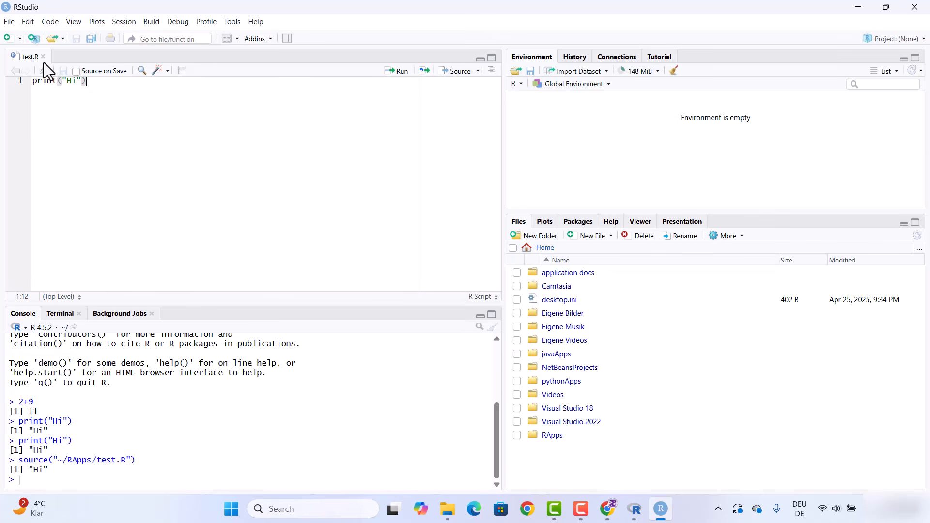
# Open the Terminal and allow the RStudio R Session through the Windows Firewall
pyautogui.click(57, 314)
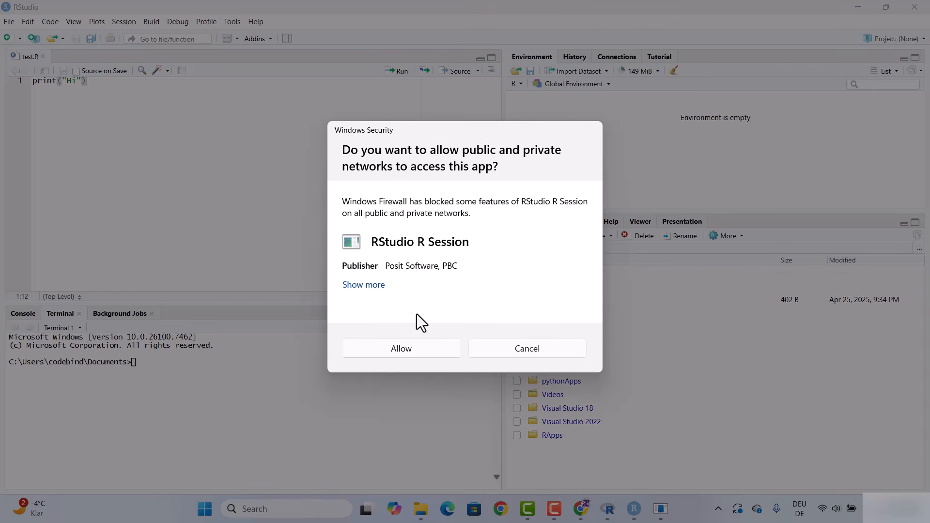
pyautogui.click(417, 352)
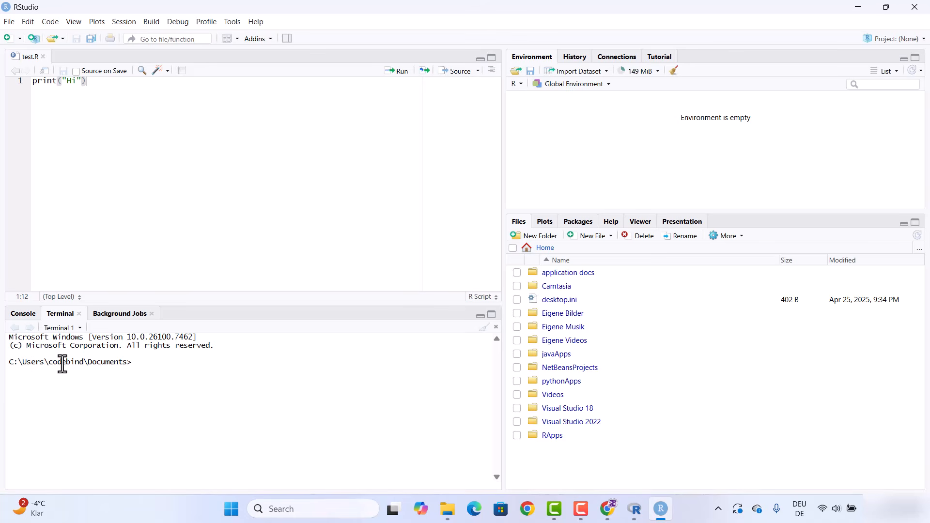
pyautogui.doubleClick(104, 363)
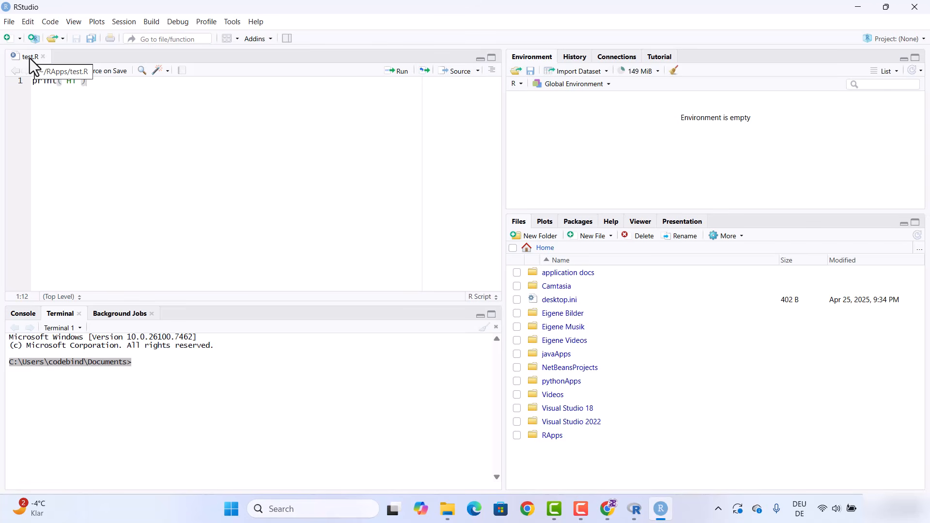
pyautogui.click(87, 362)
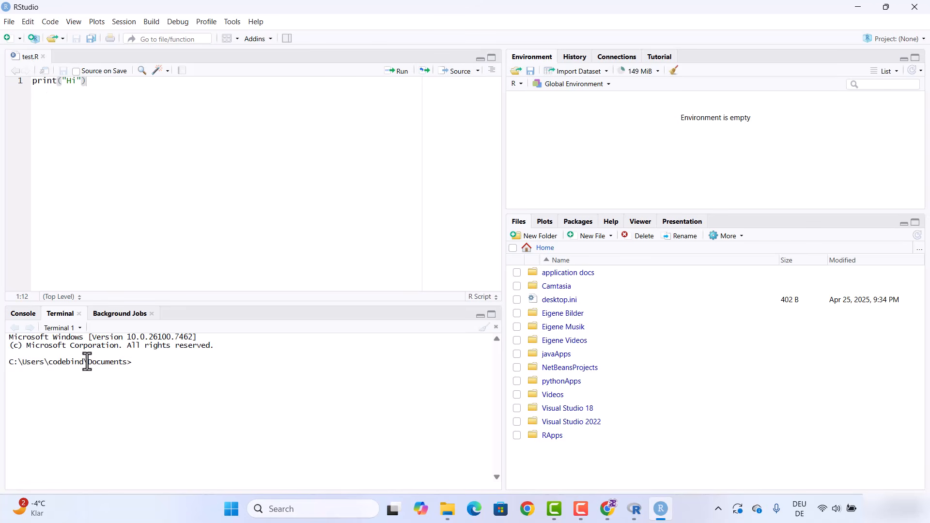
# Change into the RApps folder and run Rscript test.R in the terminal
pyautogui.write('cd RA')
pyautogui.press('Tab')
pyautogui.press('Return')
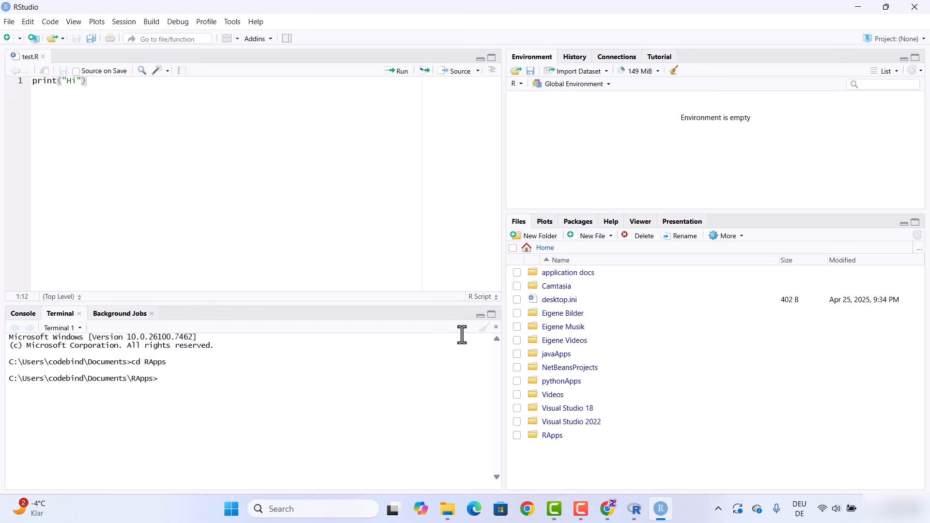
pyautogui.write('Rscript test.R')
pyautogui.press('Return')
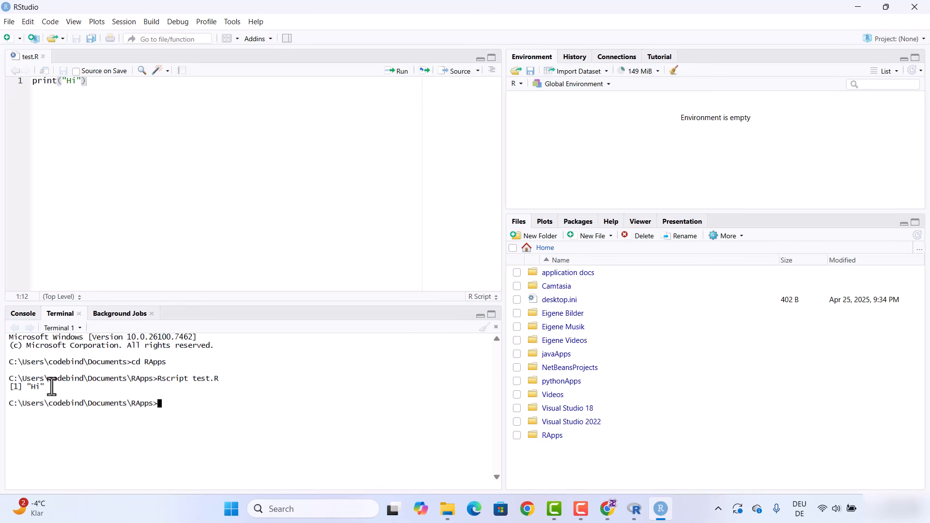
# Open Command Prompt from Windows Search and return to RStudio
pyautogui.moveTo(49, 386); pyautogui.dragTo(23, 386)
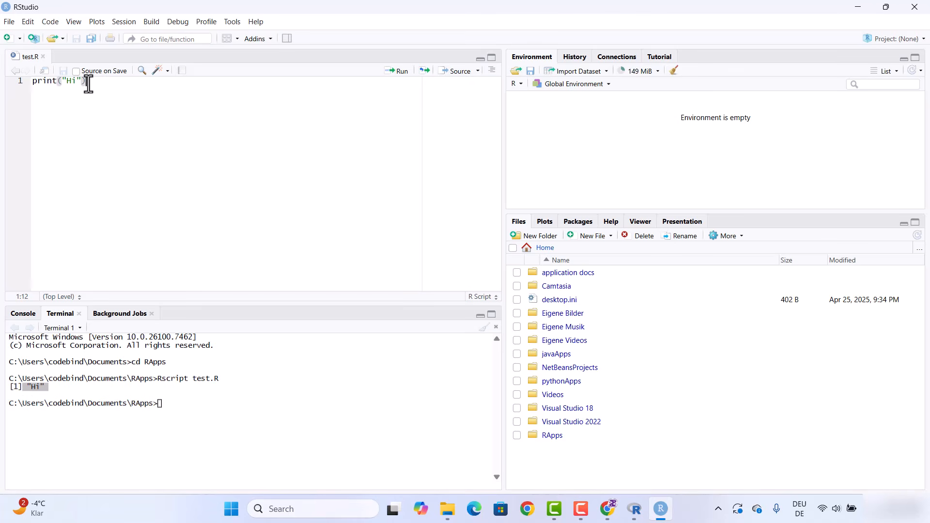
pyautogui.moveTo(88, 83); pyautogui.dragTo(31, 87)
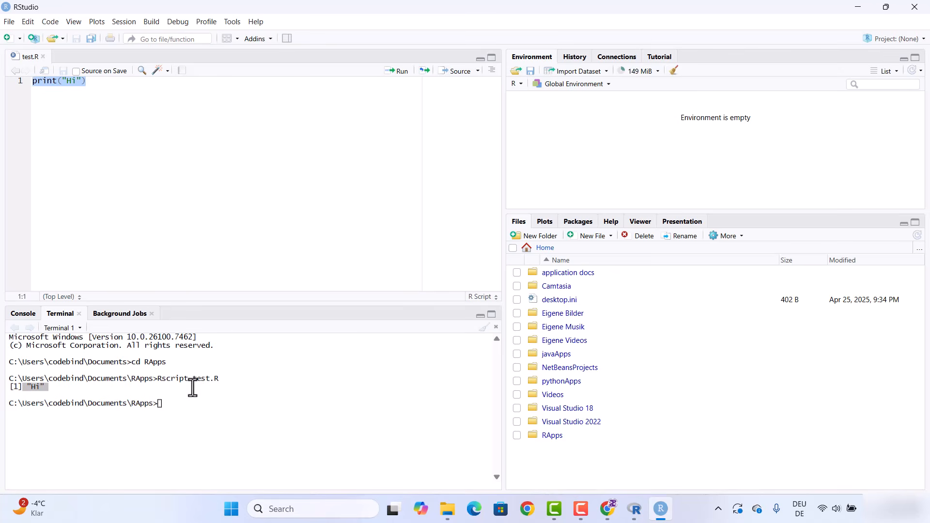
pyautogui.click(301, 509)
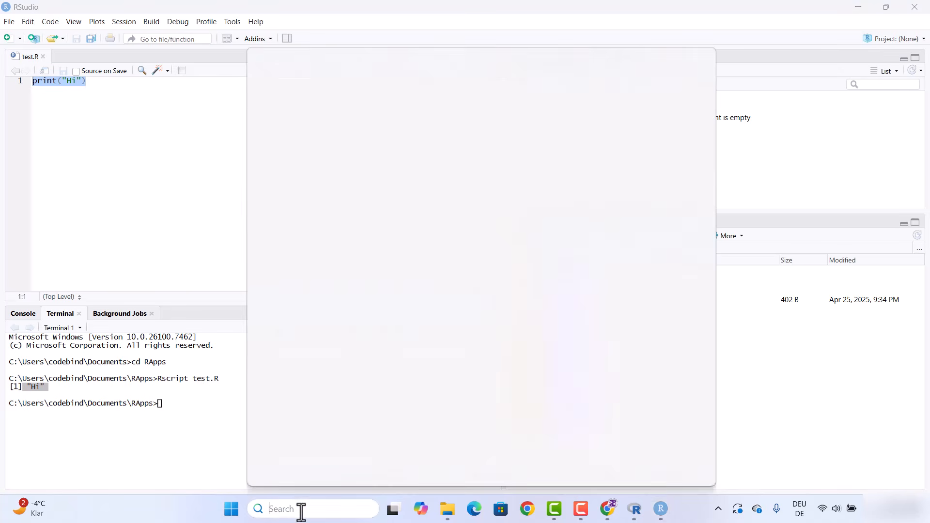
pyautogui.click(320, 100)
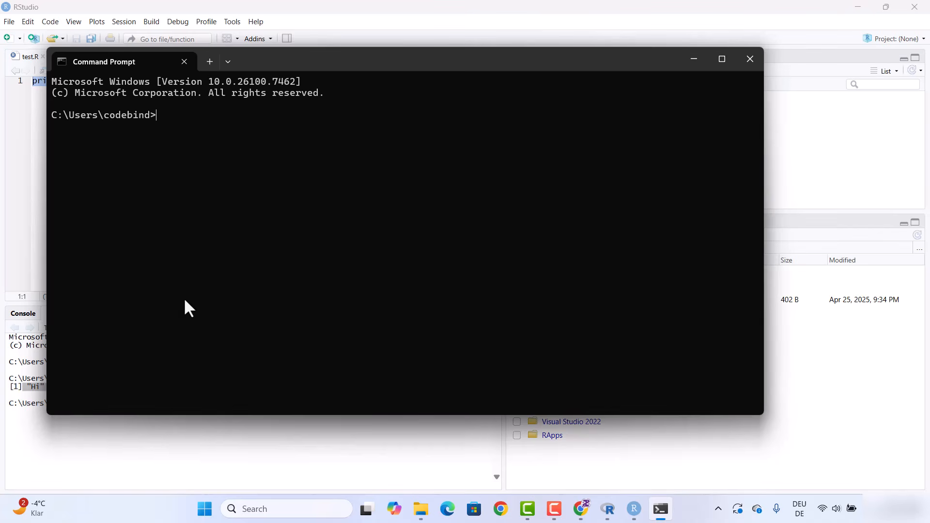
pyautogui.click(28, 164)
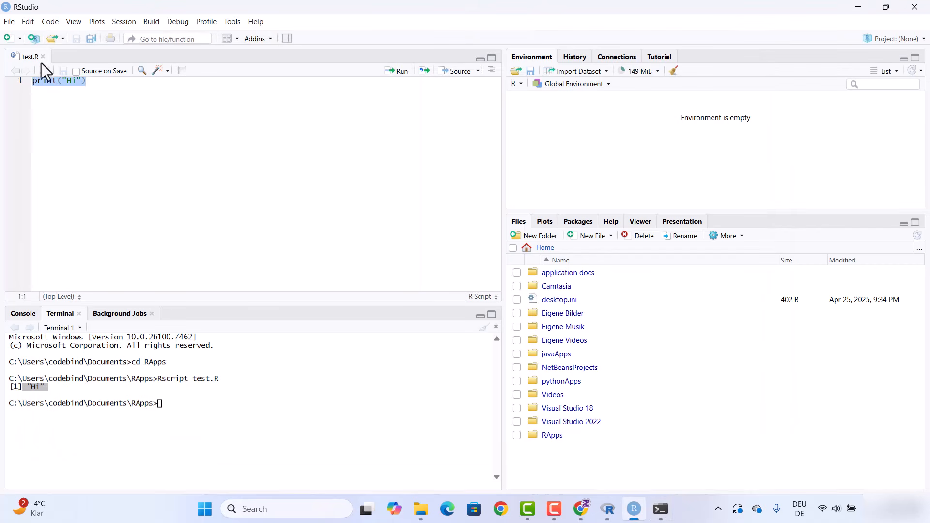
# Copy the Rscript test.R command from the terminal and the RApps folder path from File Explorer
pyautogui.moveTo(222, 380); pyautogui.dragTo(158, 379)
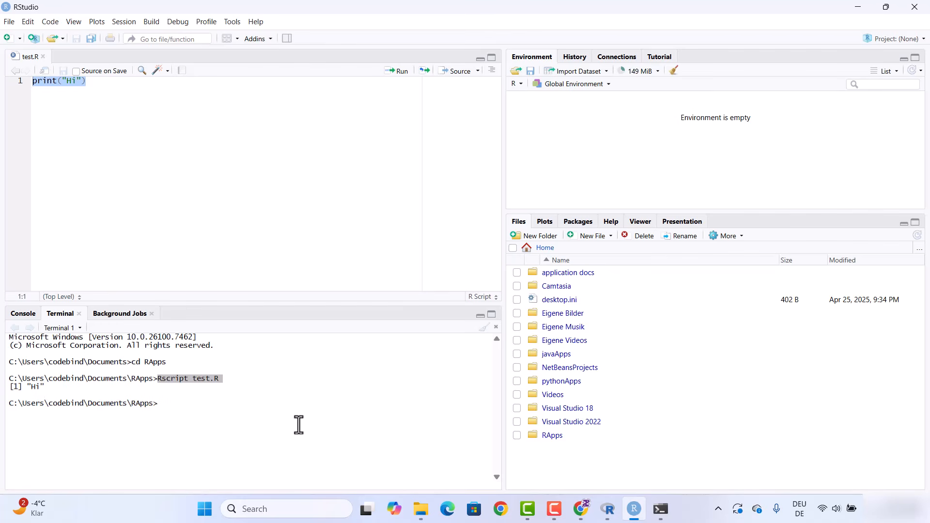
pyautogui.click(419, 517)
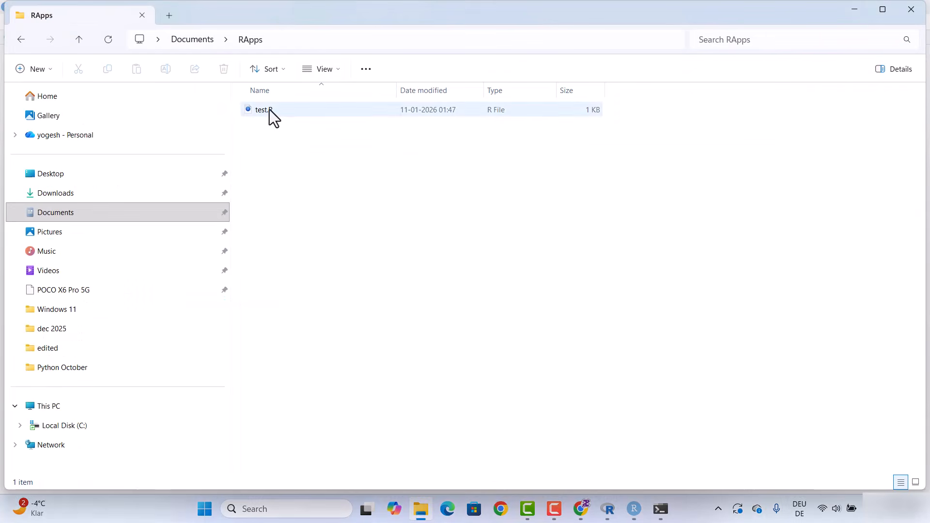
pyautogui.click(307, 42)
pyautogui.hotkey('ctrl', 'c')
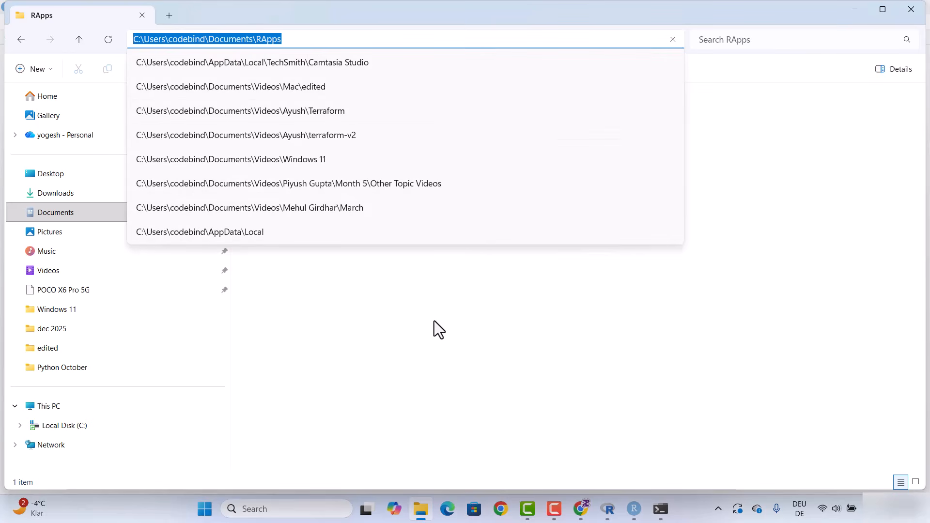
pyautogui.click(434, 321)
# In Command Prompt, change to the pasted Documents\RApps path and run Rscript test.R
pyautogui.click(657, 509)
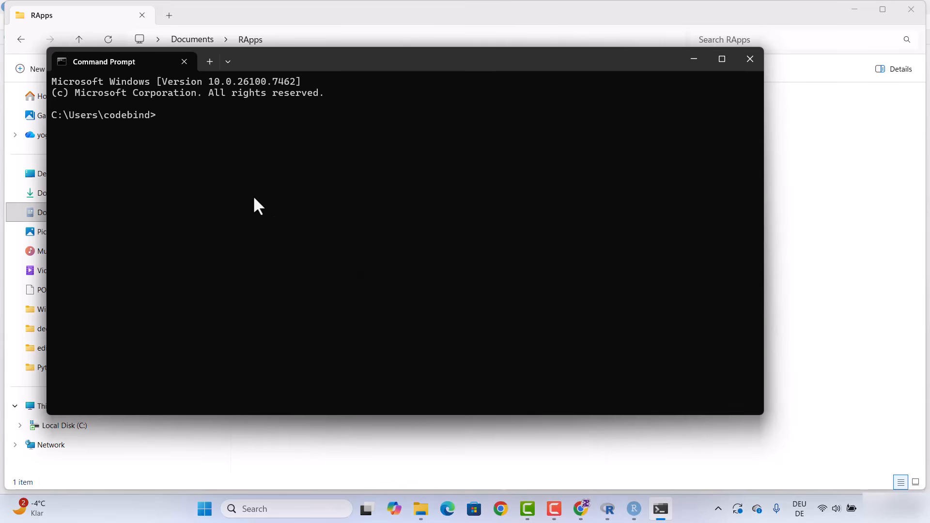
pyautogui.write('cd')
pyautogui.hotkey('ctrl', 'v')
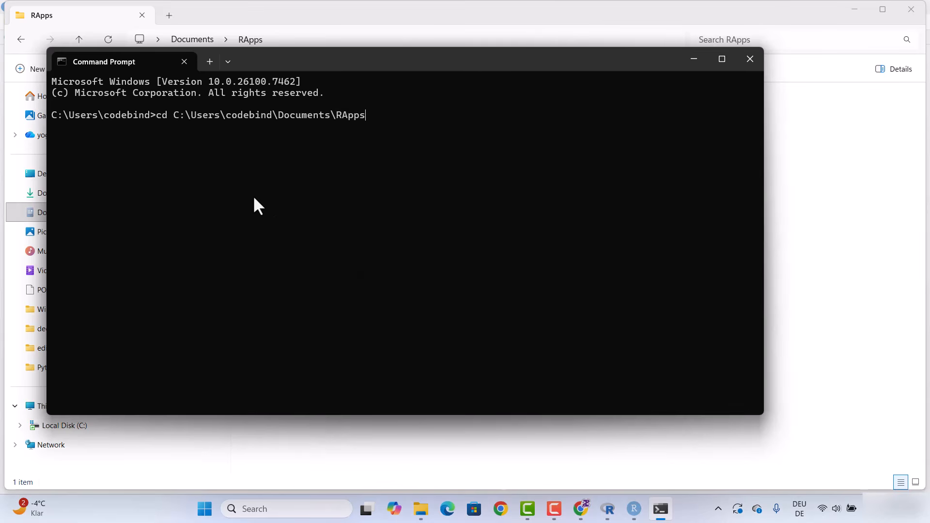
pyautogui.press('Return')
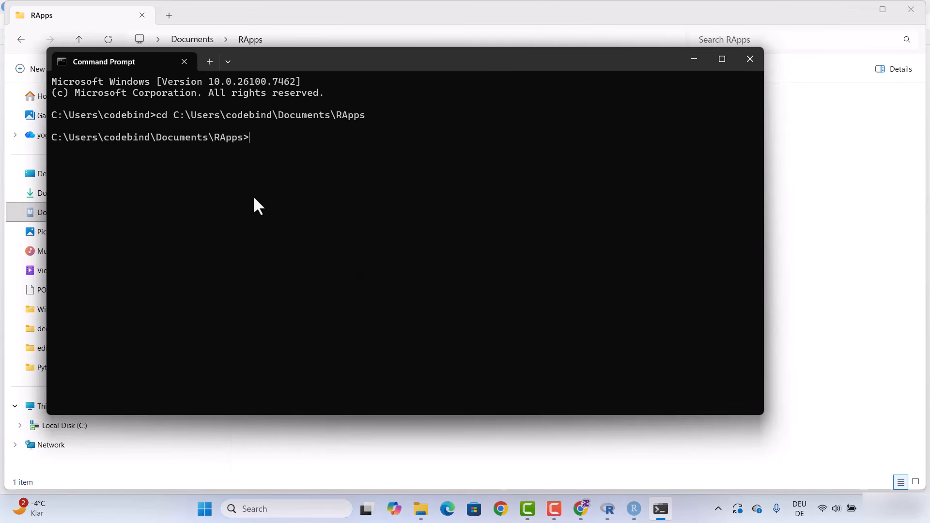
pyautogui.write('Rsc')
pyautogui.press('Escape')
pyautogui.write('Rscript test.R')
pyautogui.press('Return')
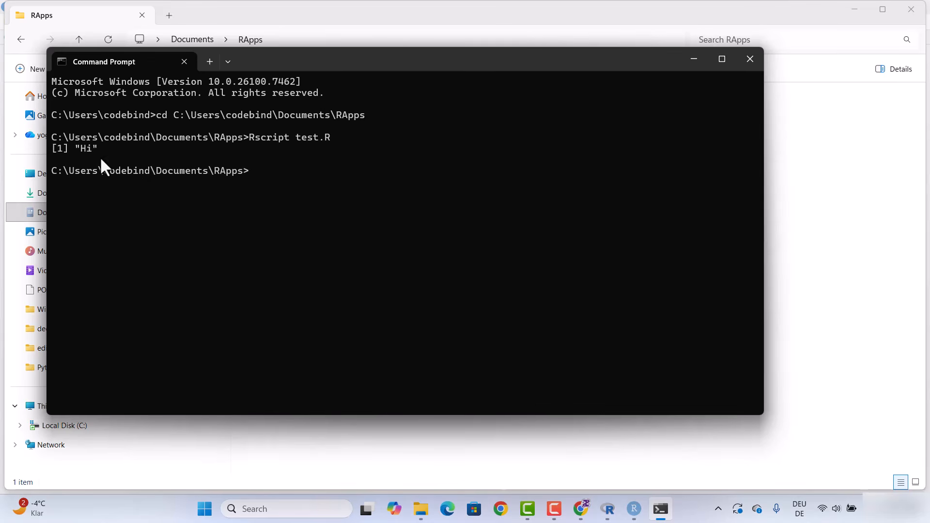
pyautogui.moveTo(249, 137); pyautogui.dragTo(288, 137)
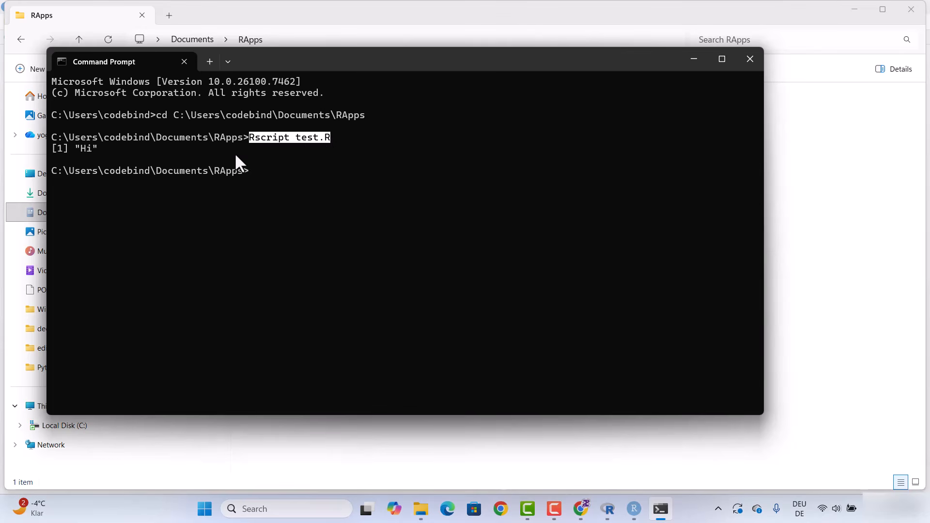
pyautogui.click(719, 60)
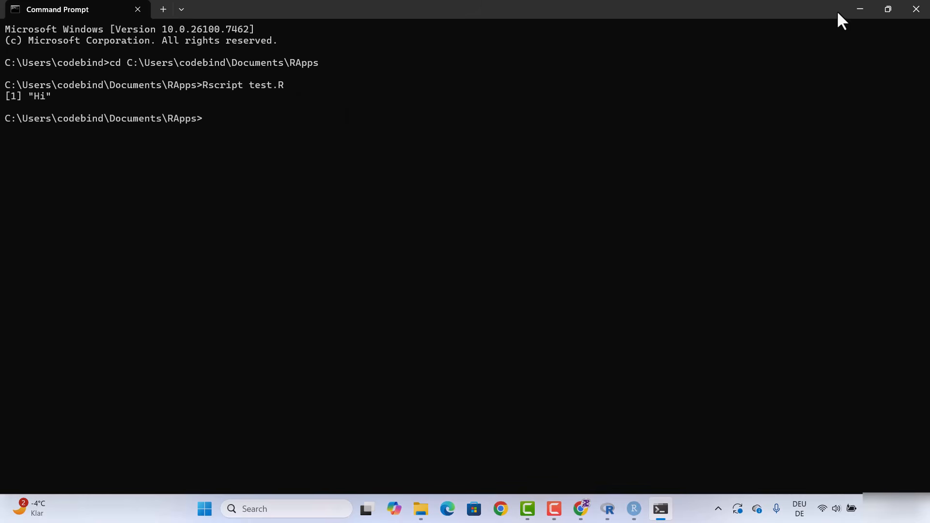
pyautogui.click(855, 9)
pyautogui.click(856, 10)
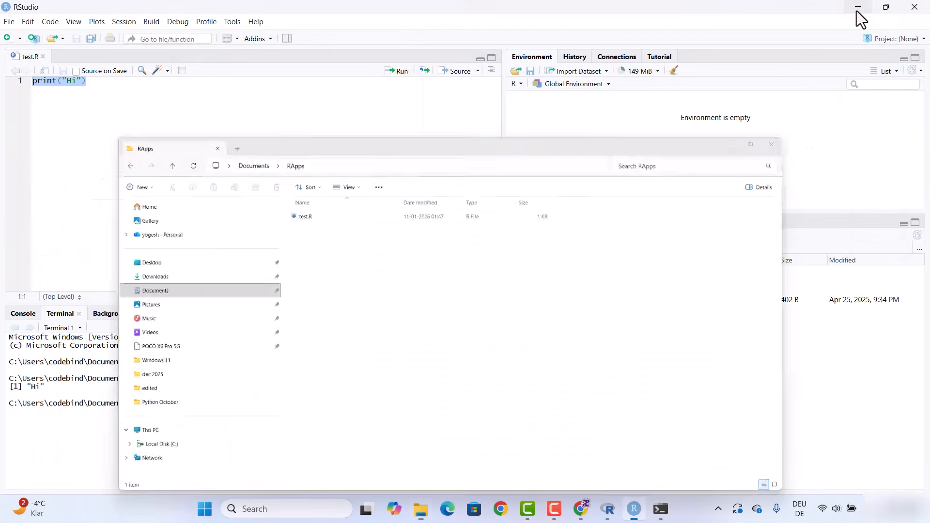